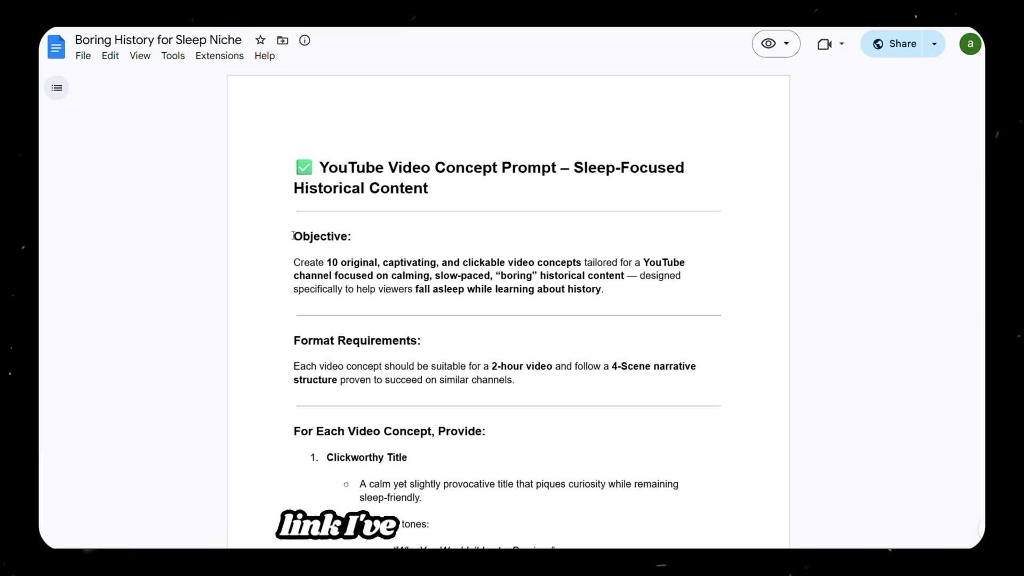
Select the video-concept prompt in the Boring History for Sleep Niche document
drag(293, 236, 629, 322)
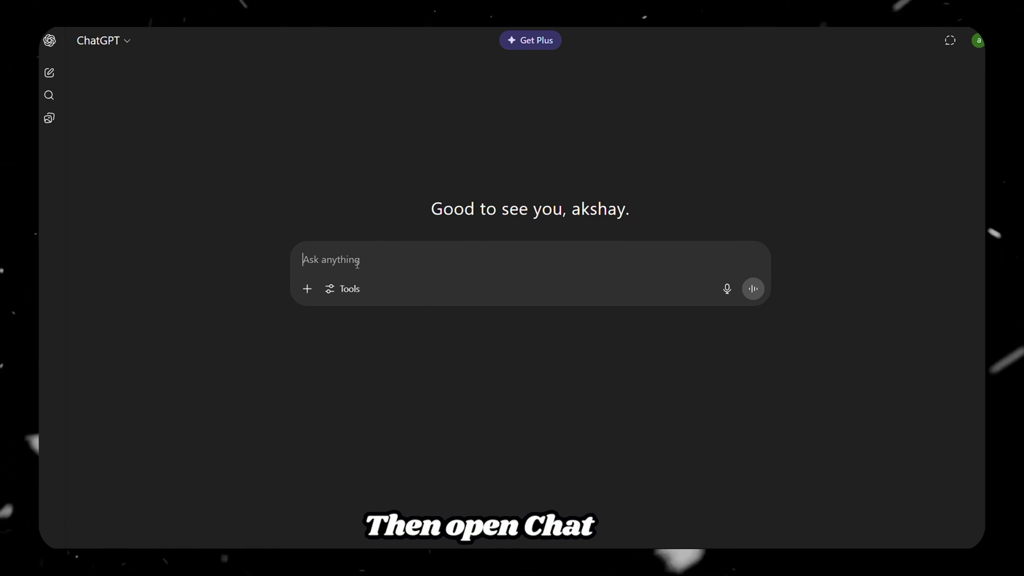
Send ChatGPT the ten-sleep-history-concepts prompt, then select the Scriptwriting Prompt section in the document
key(ctrl+v)
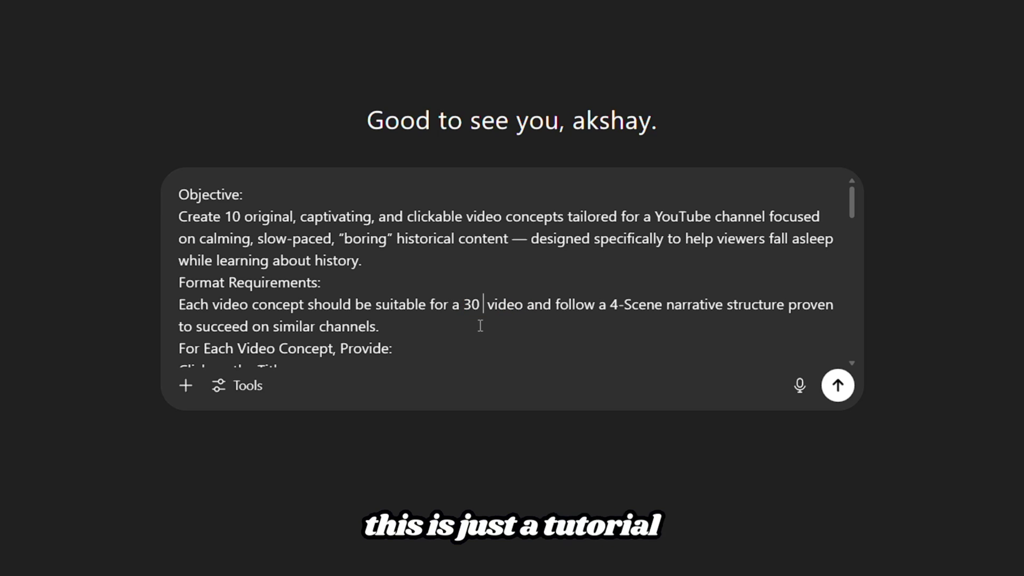
scroll(533, 331, down, 10)
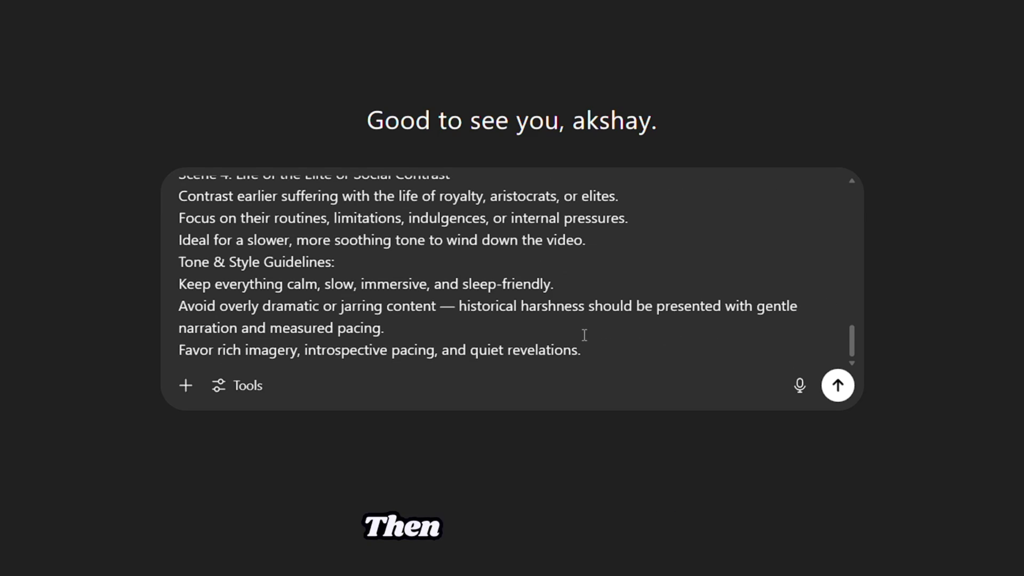
click(839, 388)
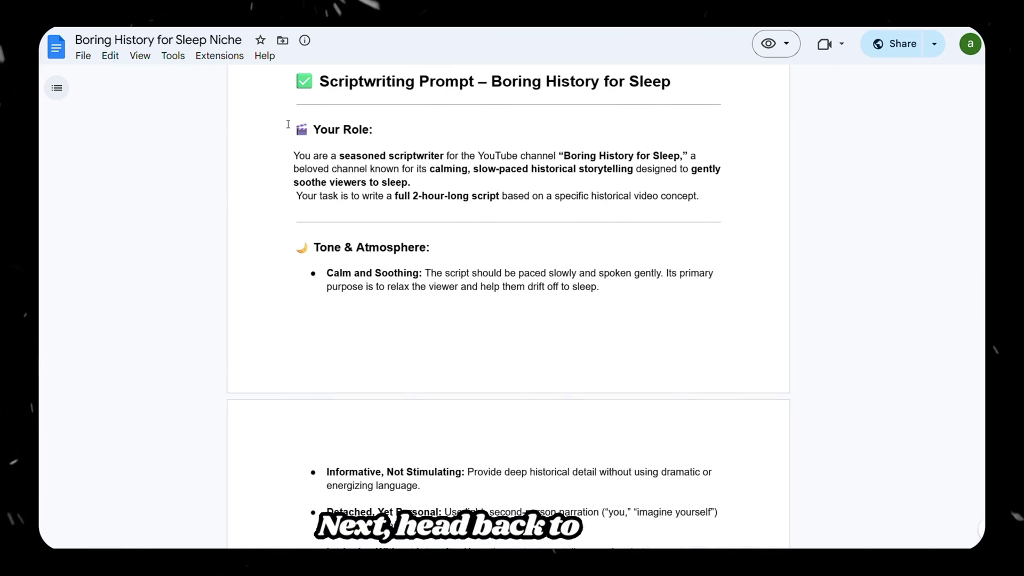
drag(294, 88, 462, 313)
scroll(429, 246, down, 20)
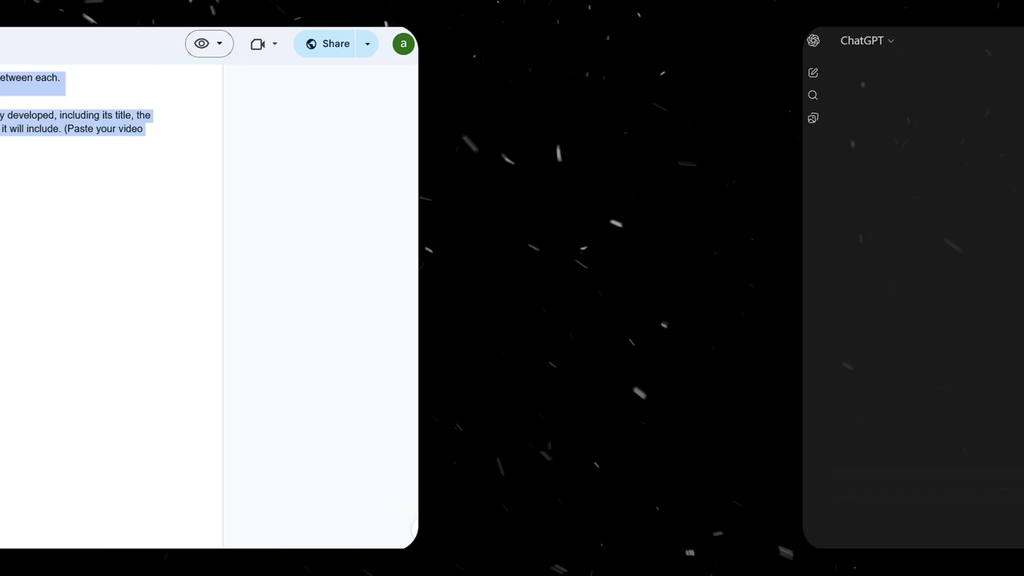
Request a script for the Victorian-manor servant concept, then ask ChatGPT to continue with Scene 2
key(ctrl+v)
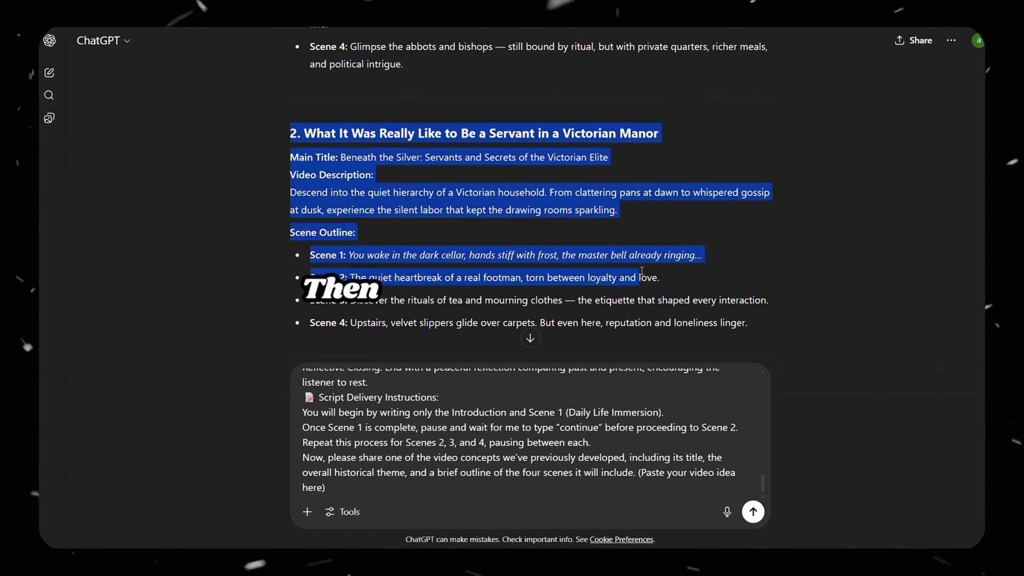
drag(642, 472, 324, 487)
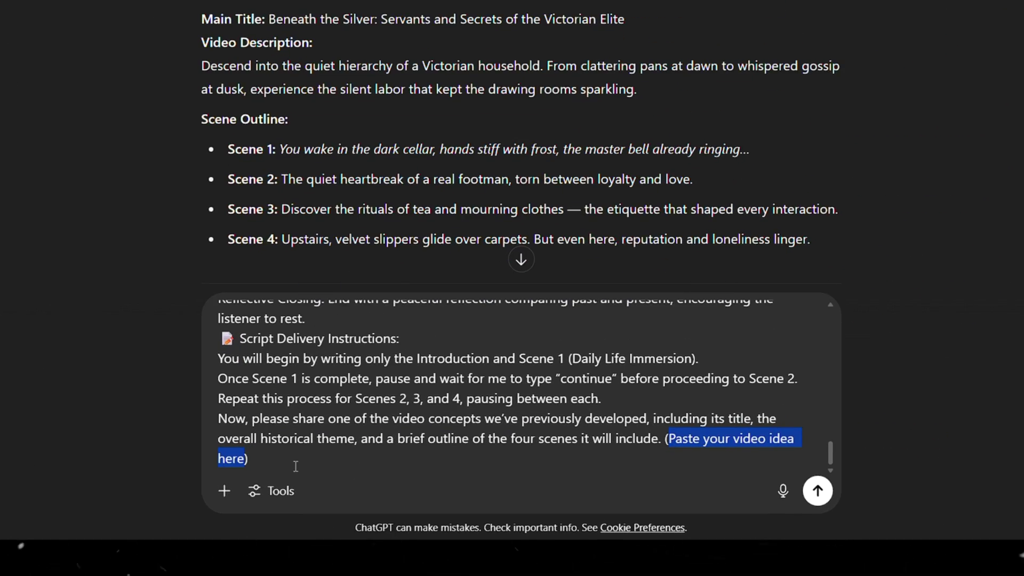
key(ctrl+v)
click(818, 492)
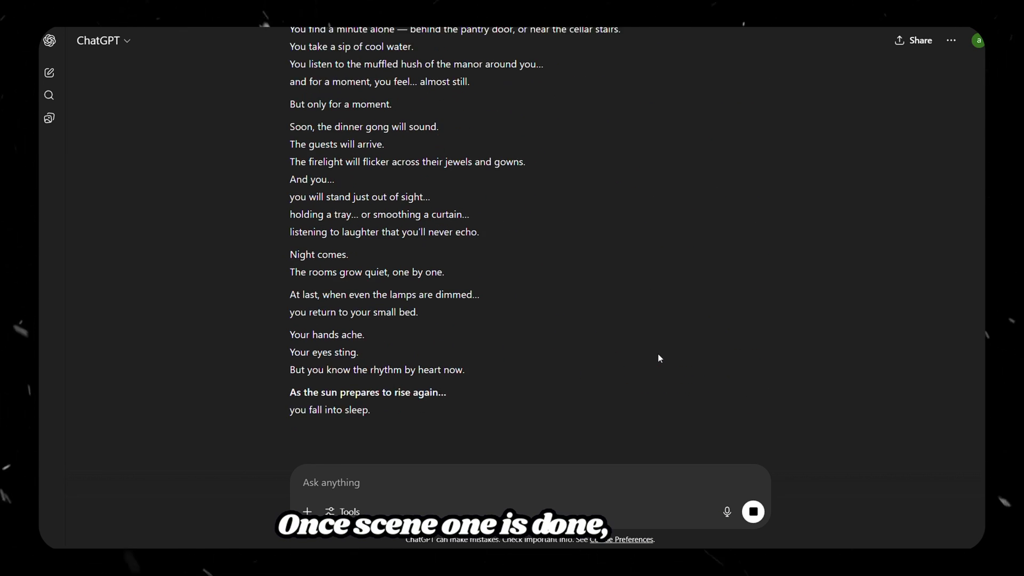
drag(355, 355, 393, 360)
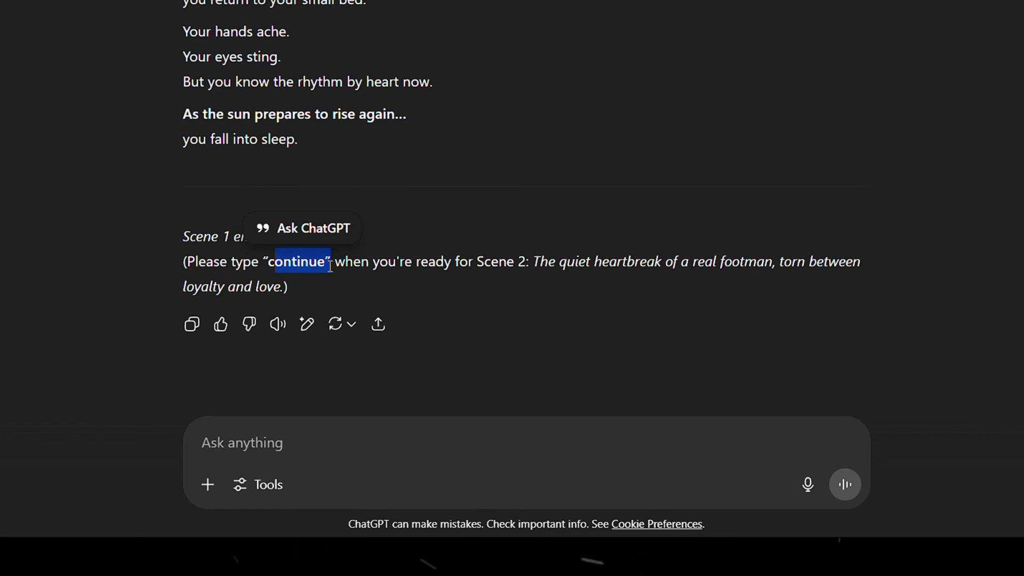
key(Return)
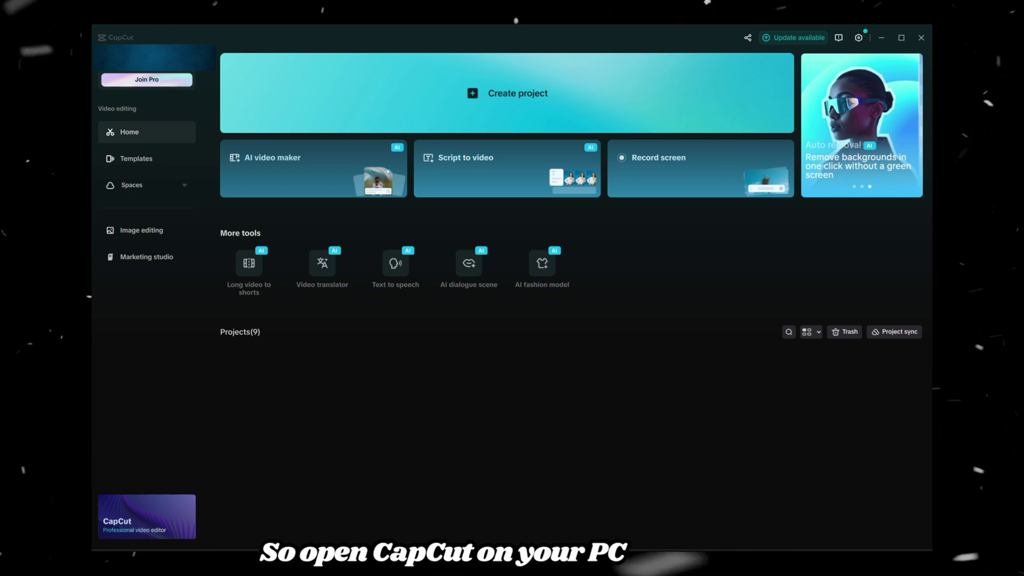
Start an Instant AI video and paste ChatGPT's Scene 1 servant story into its script
click(287, 169)
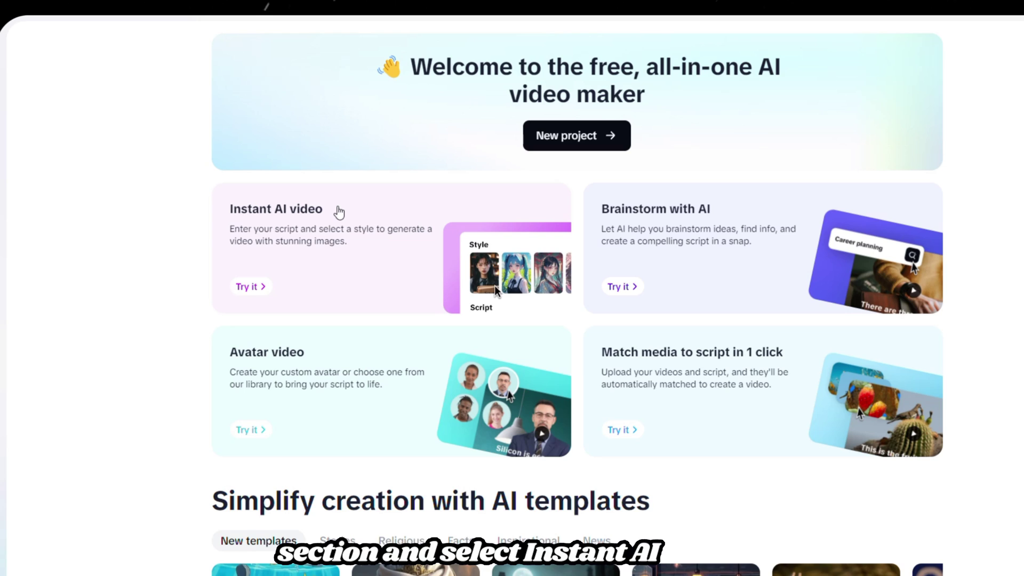
click(328, 171)
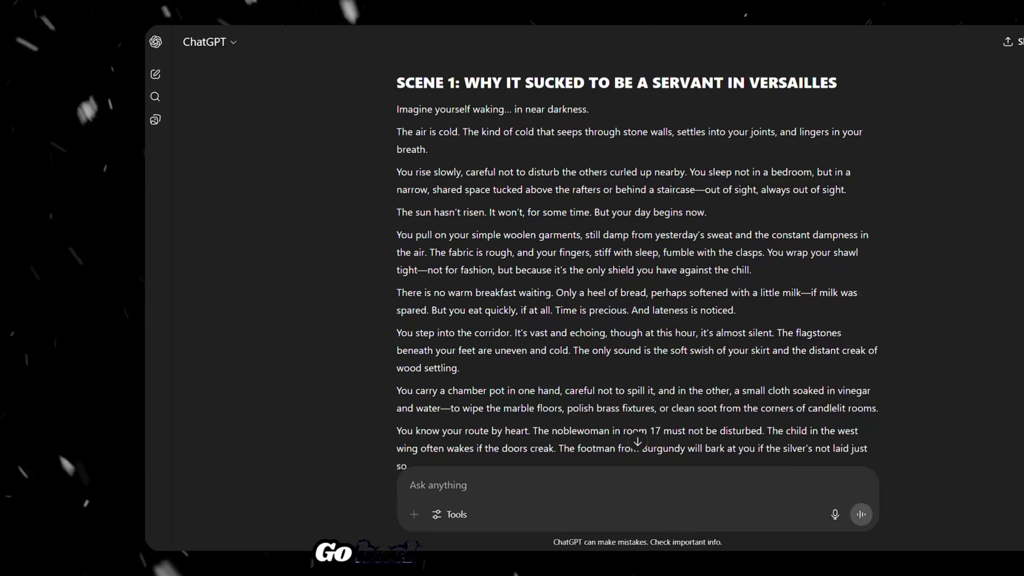
drag(393, 160, 341, 389)
scroll(434, 319, down, 5)
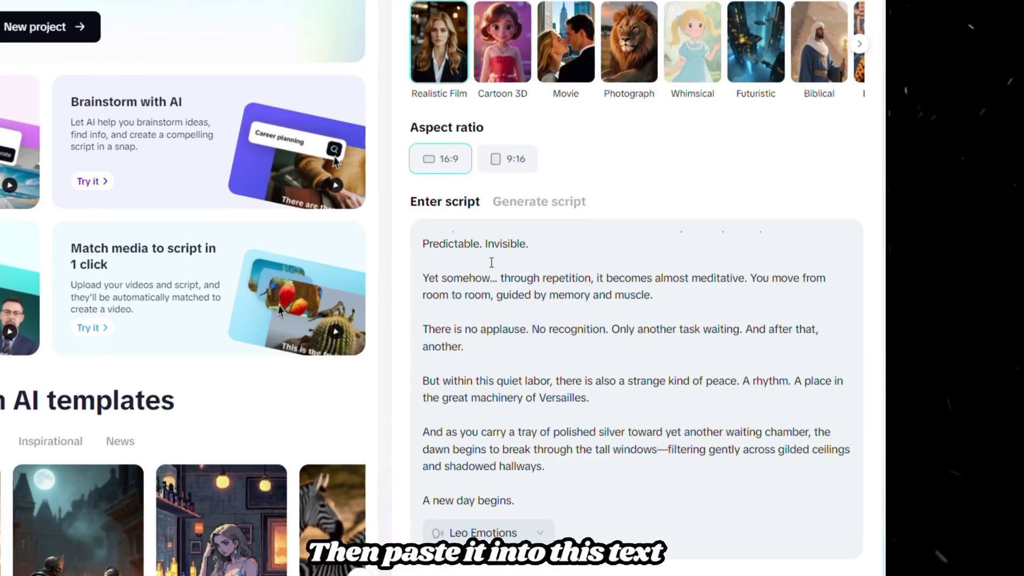
Keep Leo Emotions as the narration voice and choose the Prehistoric visual style
scroll(550, 414, up, 15)
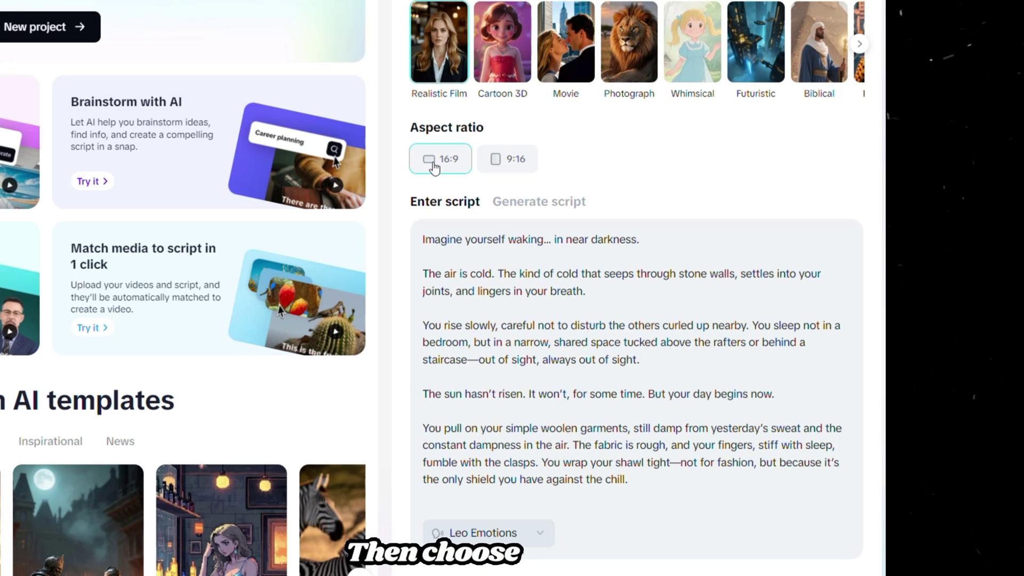
click(529, 535)
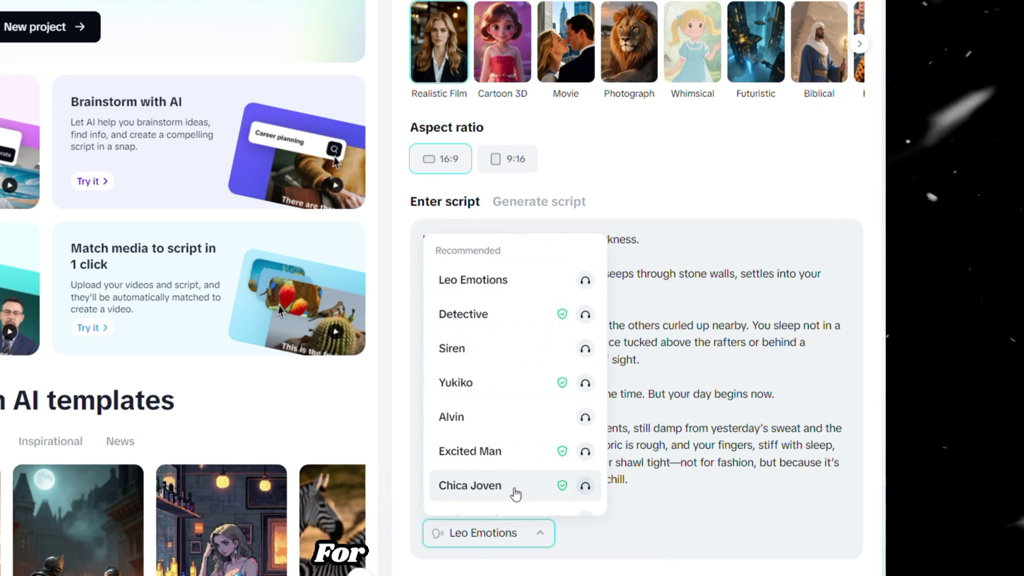
scroll(495, 368, down, 15)
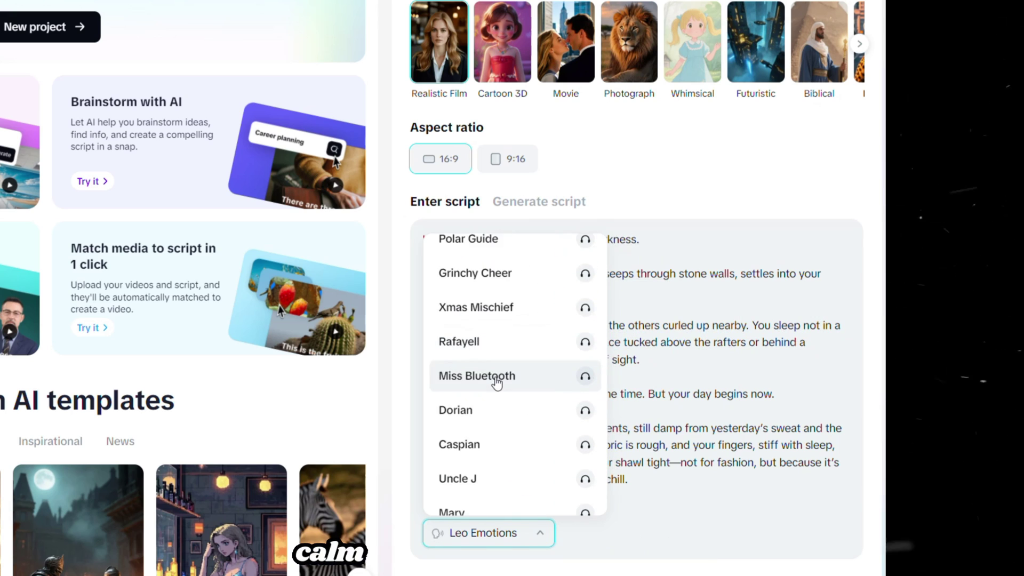
scroll(497, 381, up, 10)
scroll(497, 383, up, 5)
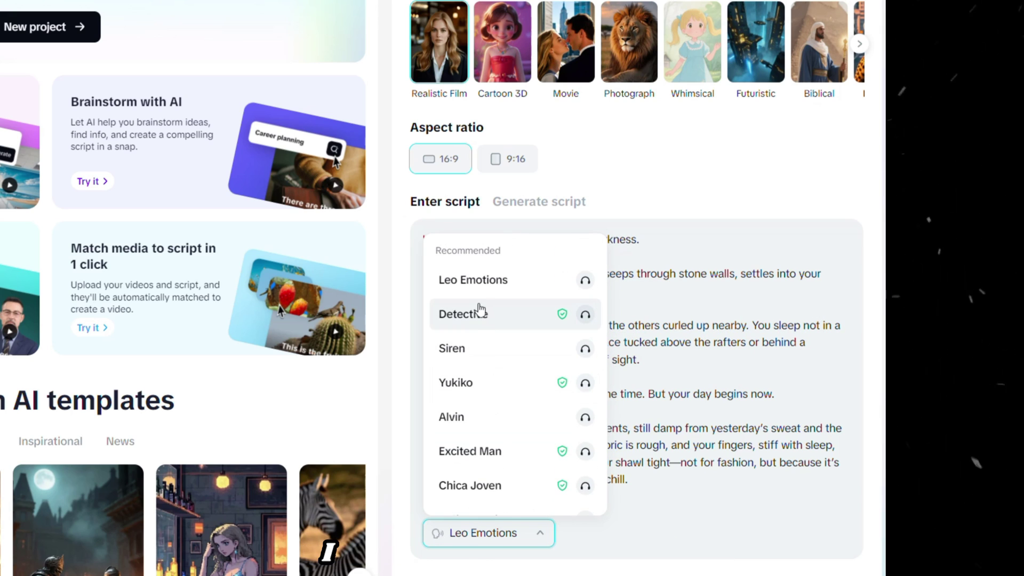
click(474, 285)
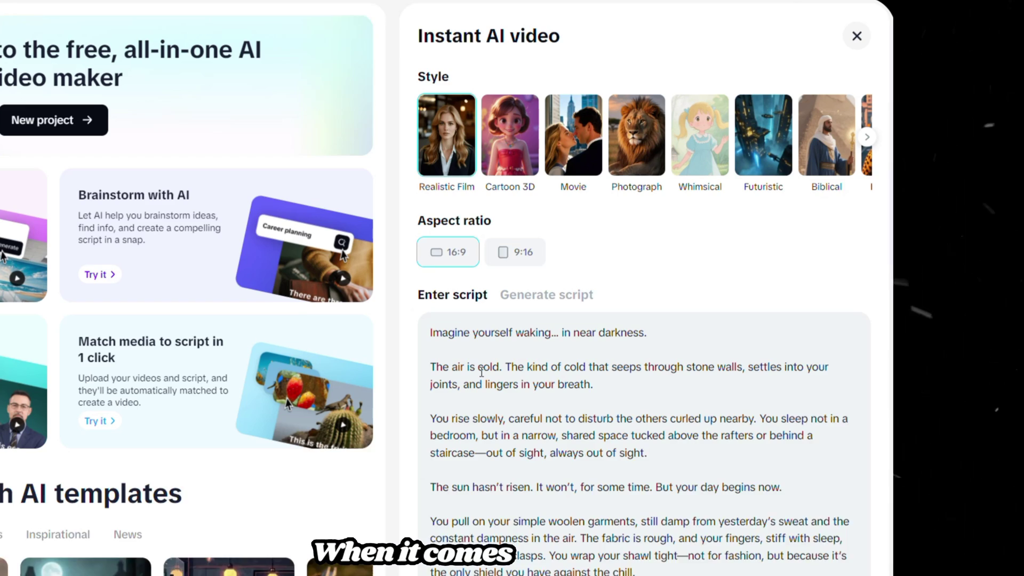
scroll(587, 50, right, 5)
scroll(598, 183, right, 15)
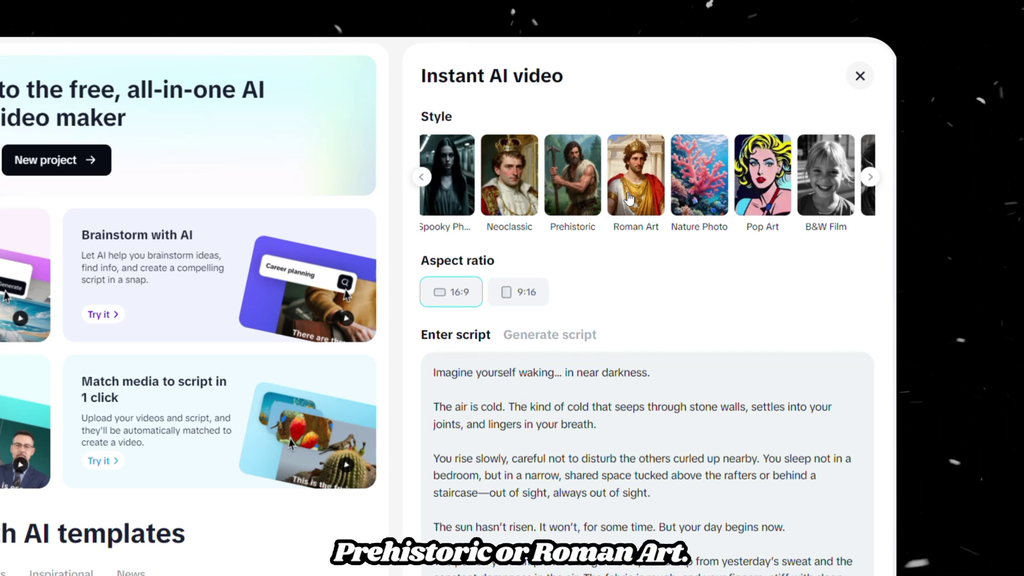
click(571, 192)
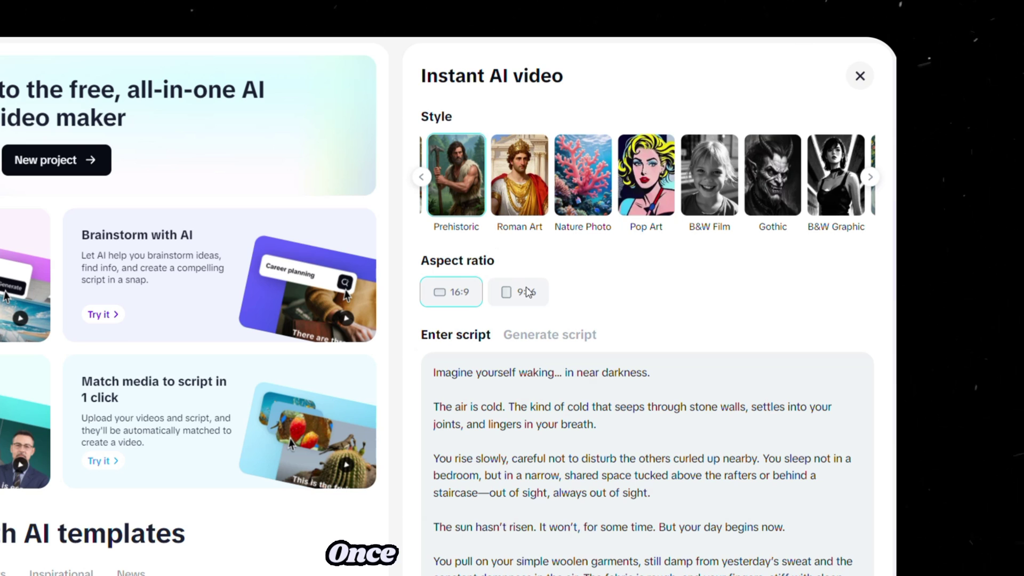
scroll(640, 376, down, 15)
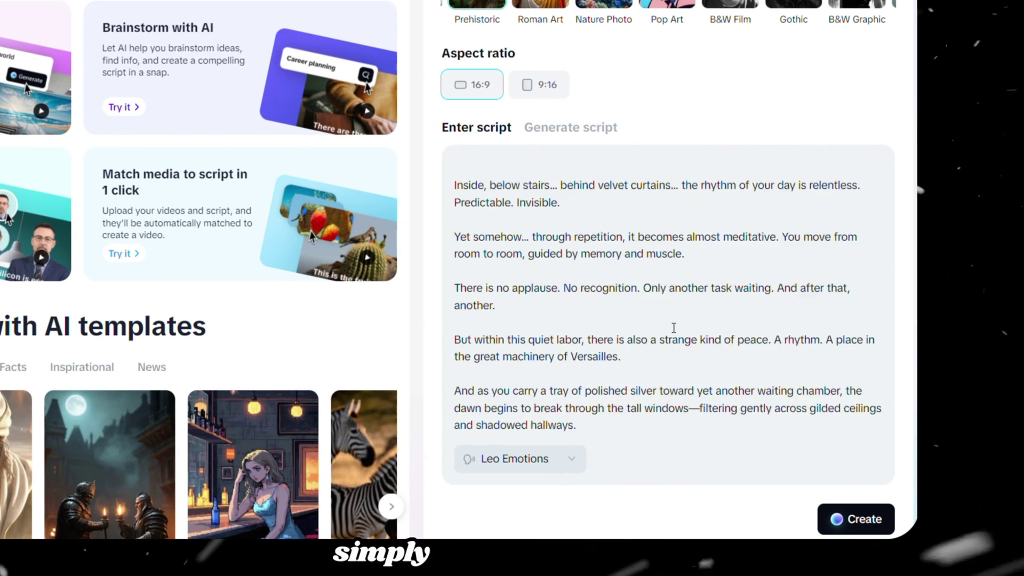
click(842, 525)
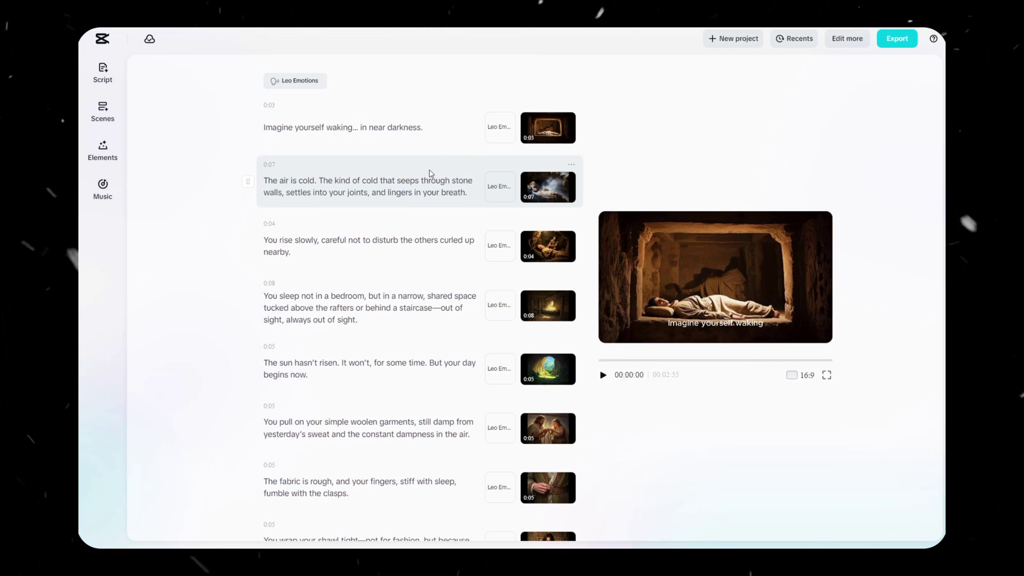
scroll(469, 285, down, 15)
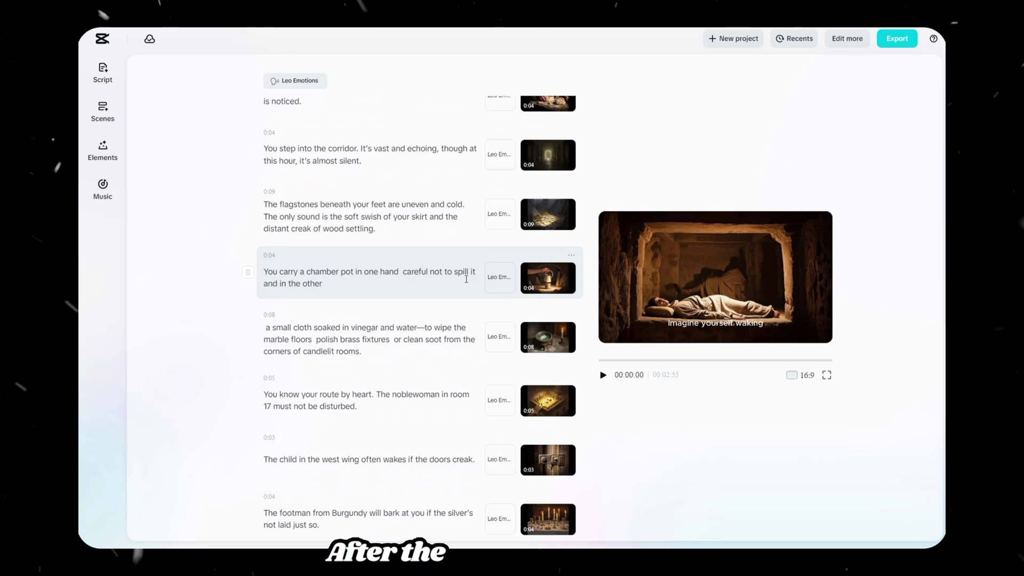
scroll(469, 285, up, 15)
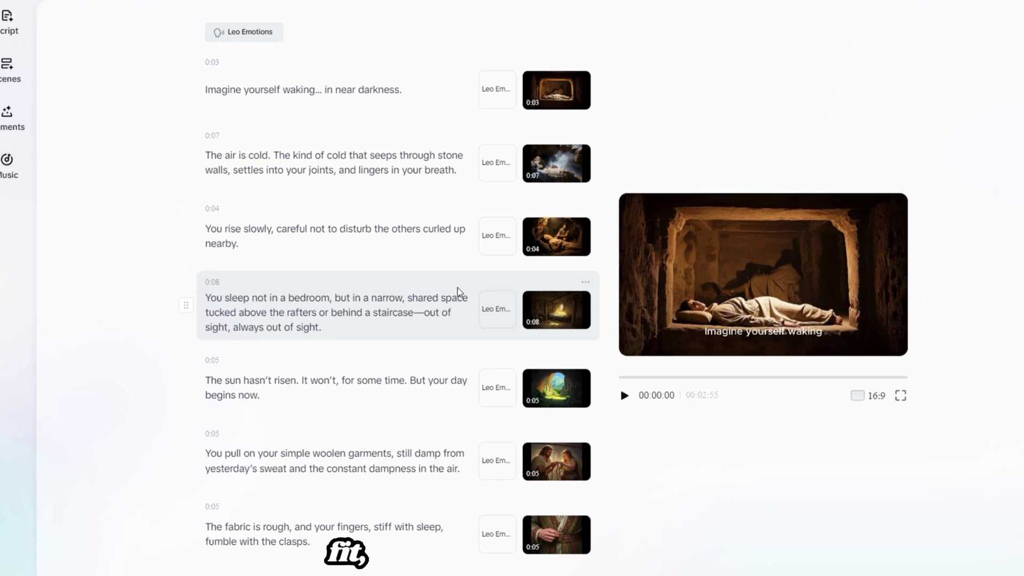
Swap the opening scene's image for a generated Prehistoric-style picture of a man asleep
mouse_move(548, 132)
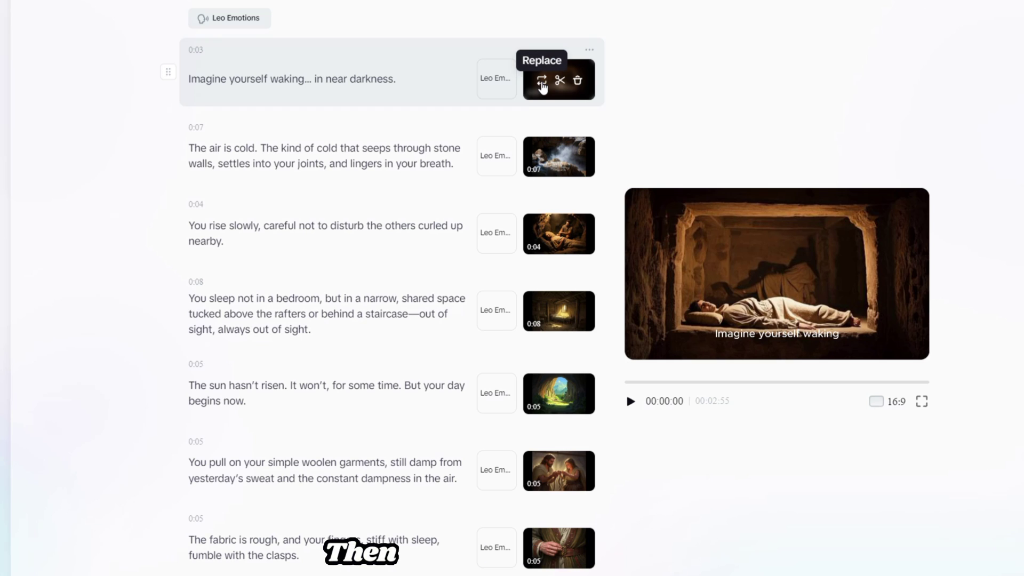
click(541, 81)
scroll(282, 291, right, 5)
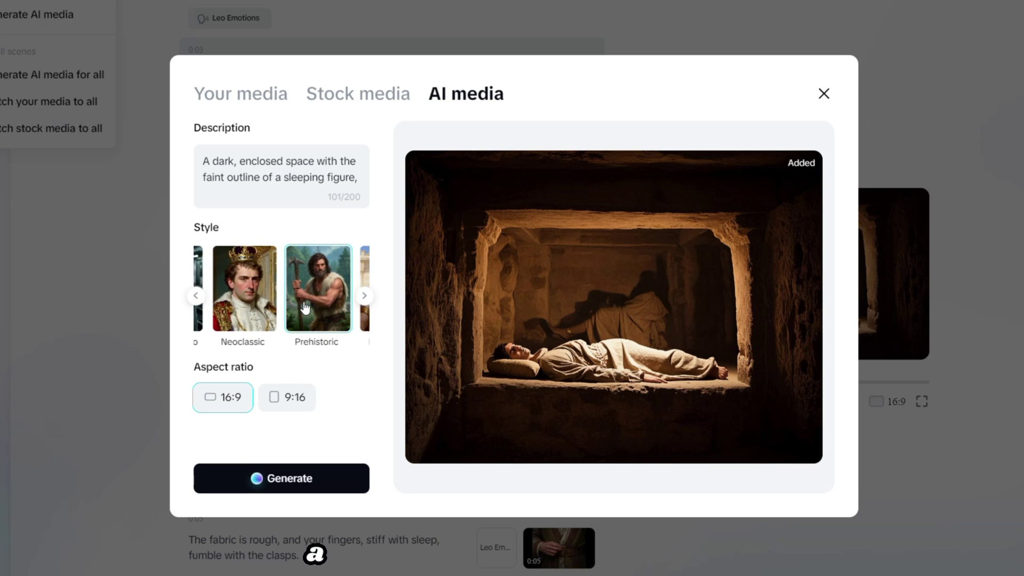
click(305, 308)
scroll(299, 314, left, 1)
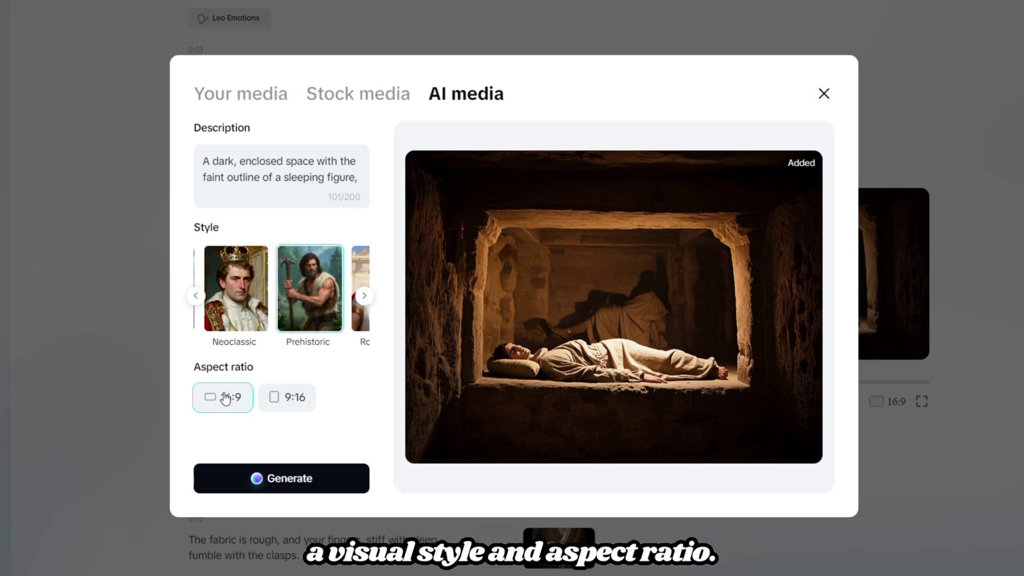
click(293, 476)
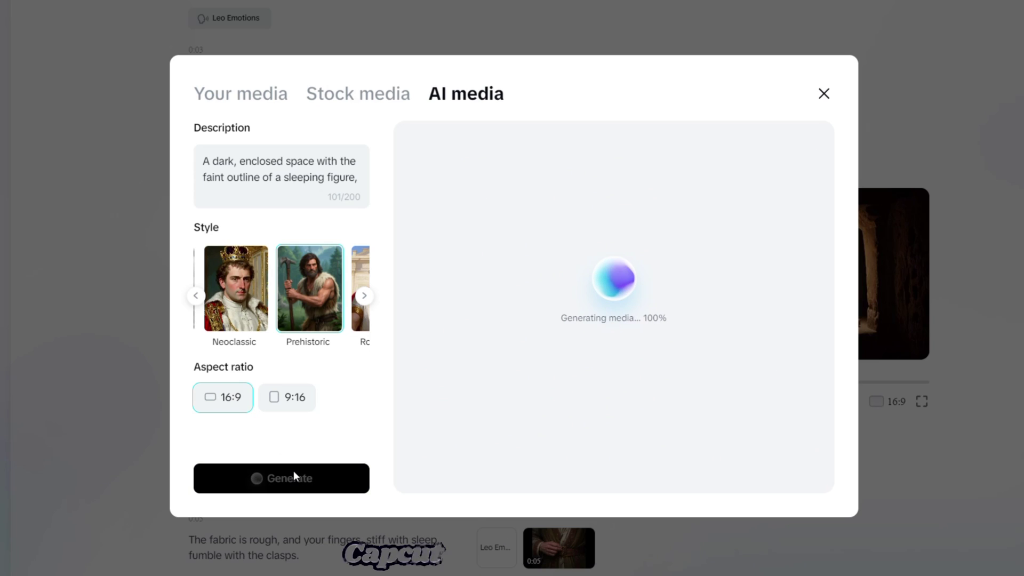
mouse_move(485, 295)
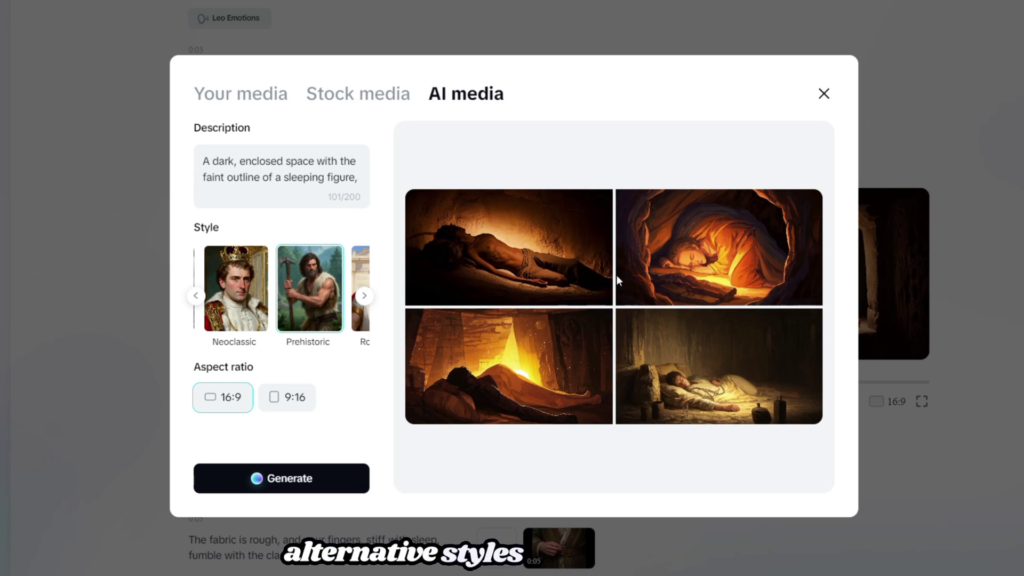
mouse_move(711, 331)
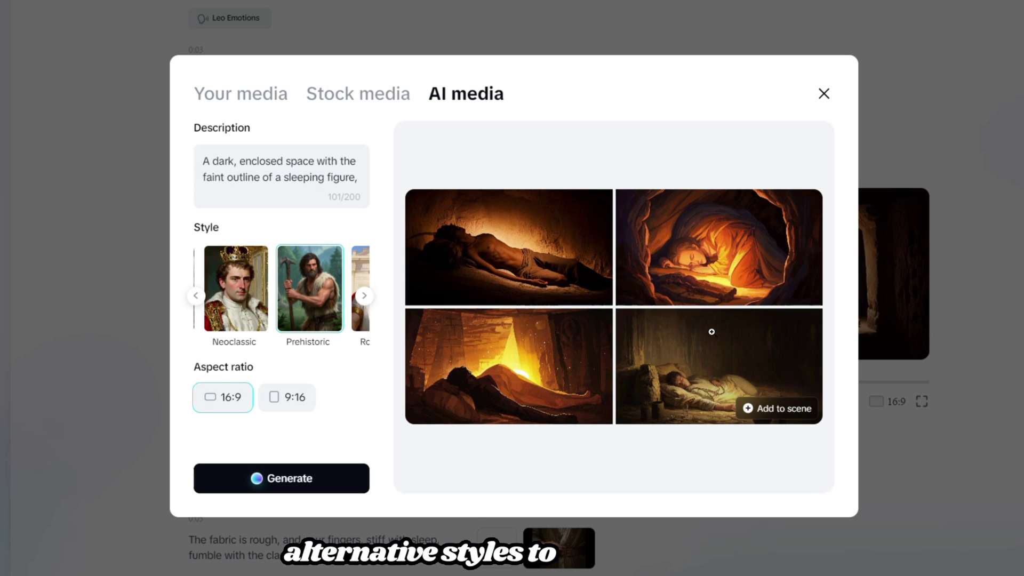
click(768, 409)
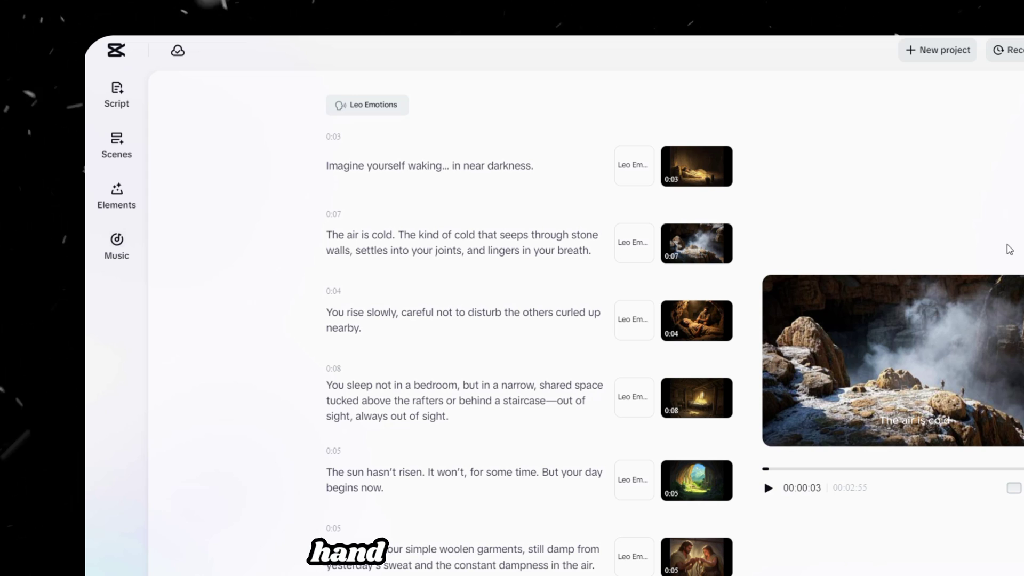
Apply AI edit with stickers excluded, switch off the caption template, and play the preview
click(106, 208)
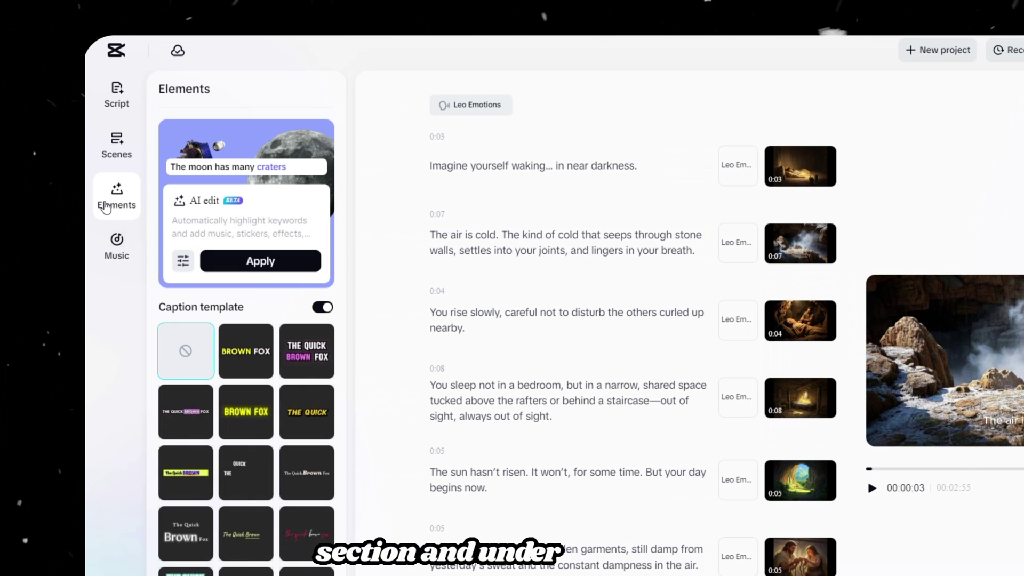
click(183, 263)
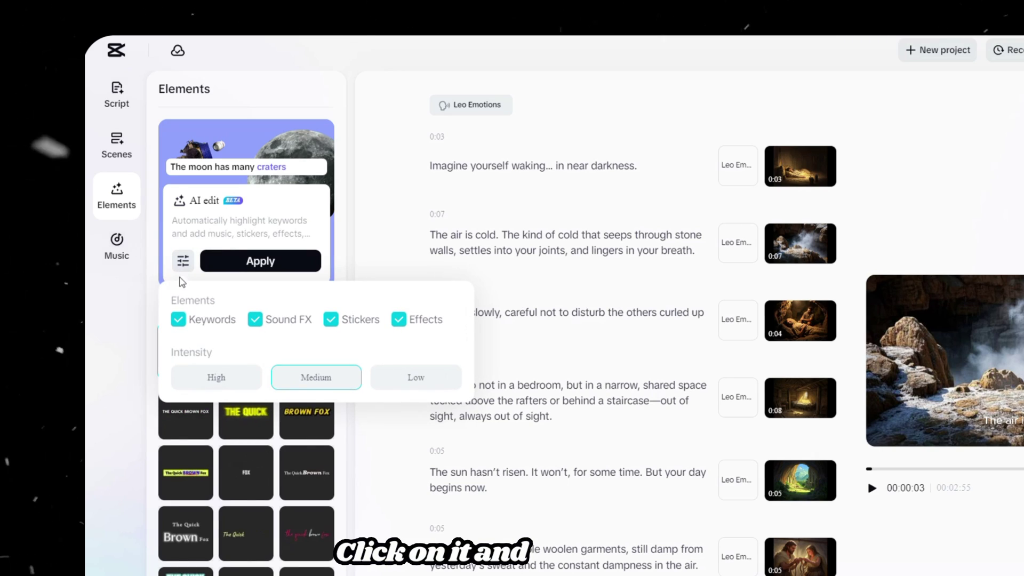
click(330, 320)
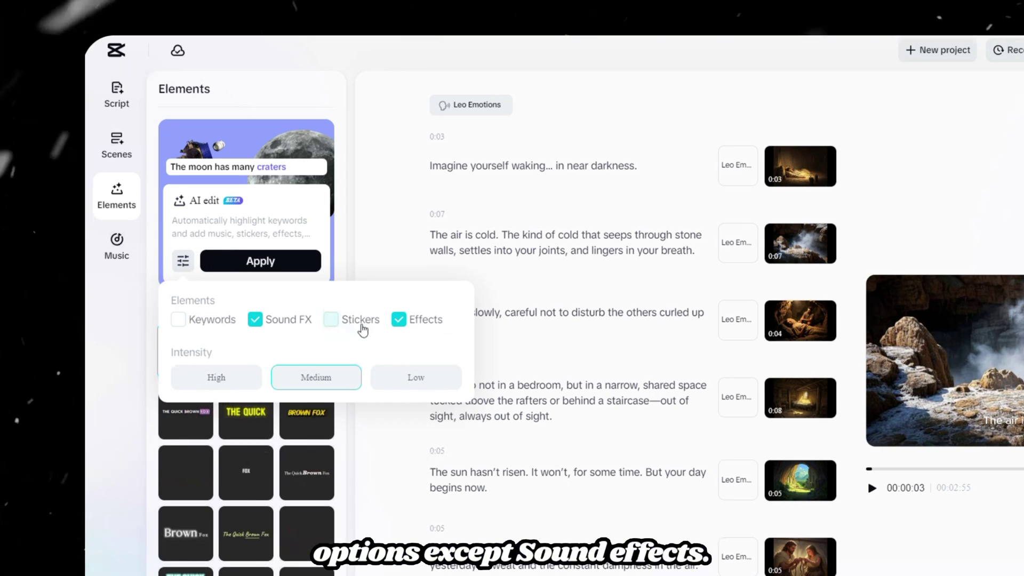
click(305, 271)
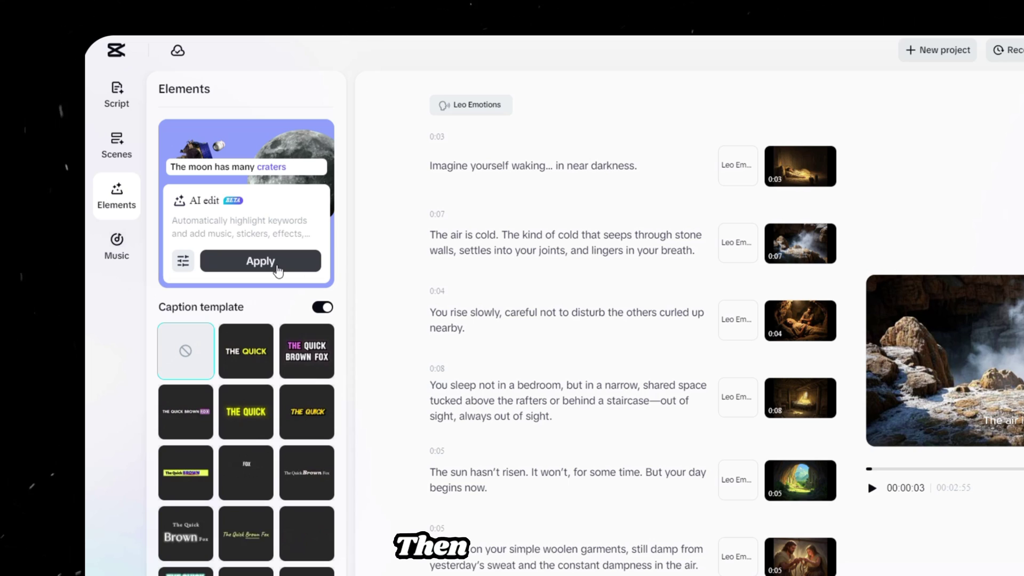
click(278, 269)
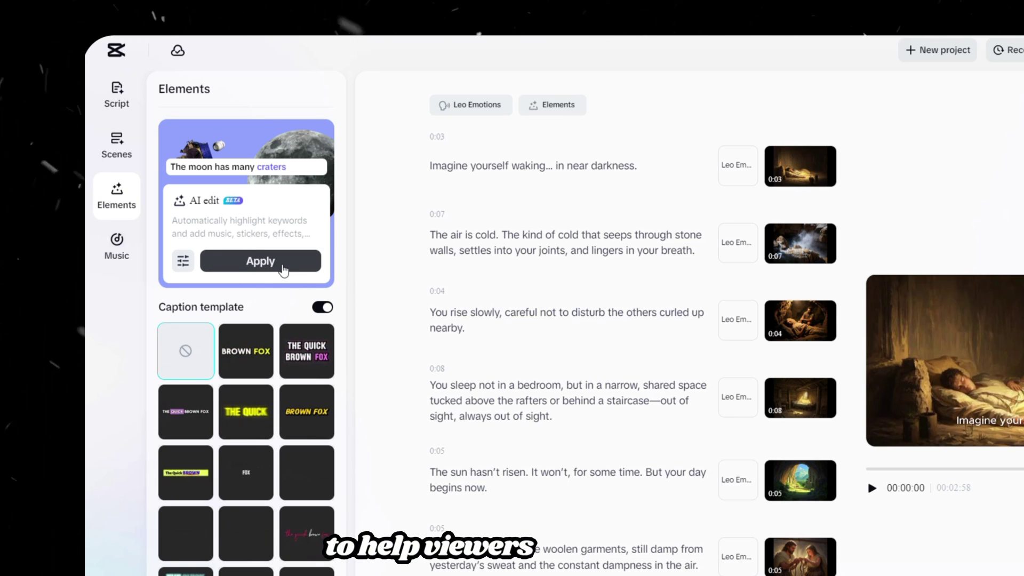
click(283, 270)
click(323, 307)
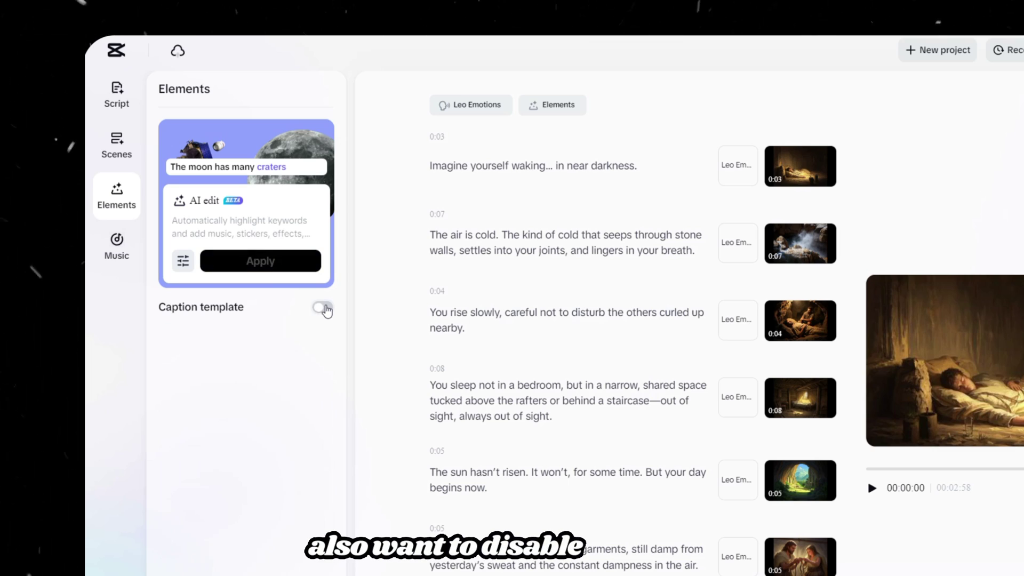
click(871, 488)
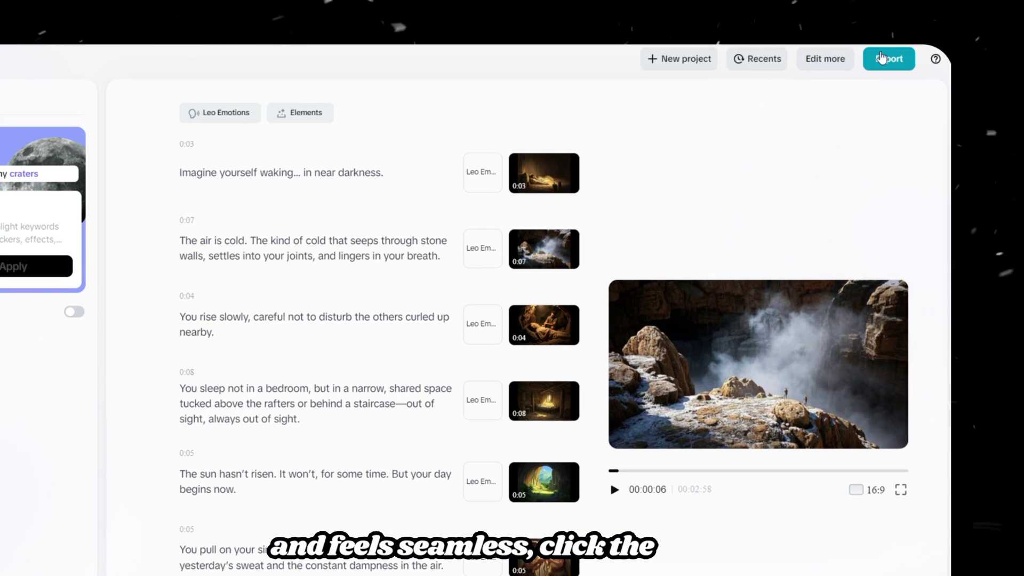
Export the video as the mp4 'boring history for sleep scene 1'
click(880, 58)
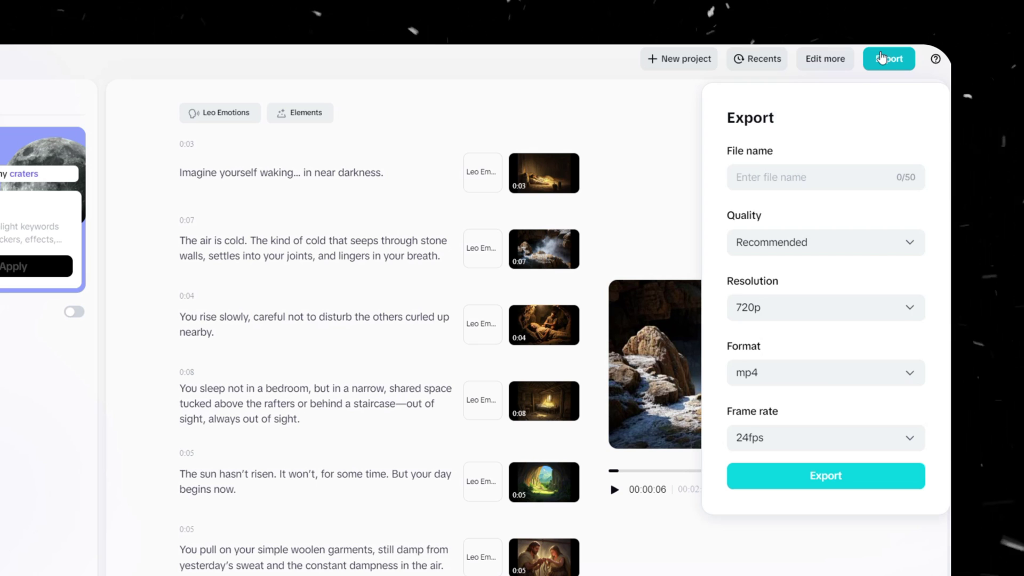
text(boring history for sleep scene 1)
click(811, 253)
click(824, 475)
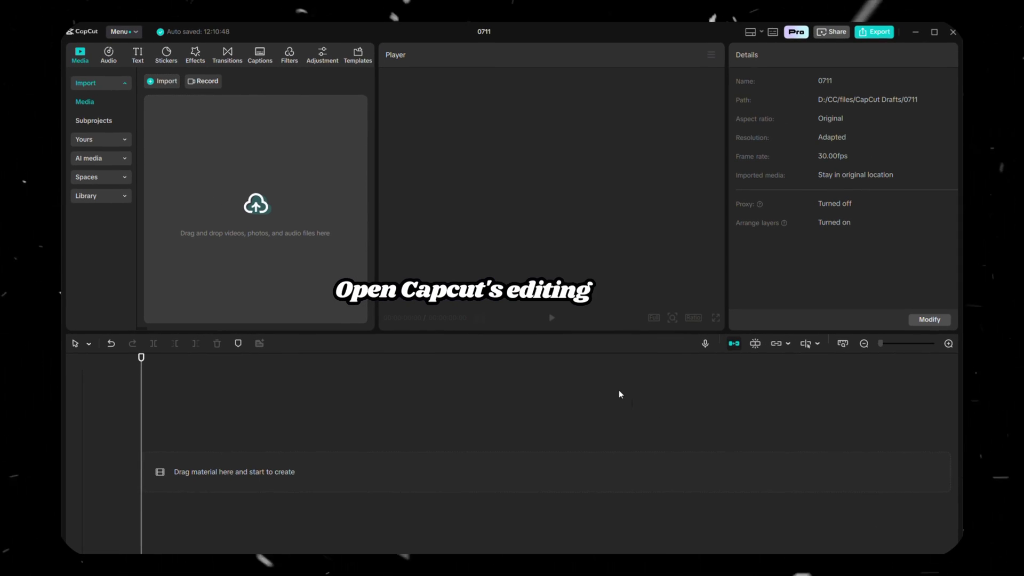
Import the five boring history for sleep mp4 clips
click(286, 208)
drag(548, 151, 208, 472)
double_click(183, 126)
Place the intro and scenes 1–4 on the timeline in order
drag(259, 134, 451, 474)
drag(200, 209, 672, 480)
drag(259, 198, 789, 473)
drag(180, 263, 885, 475)
scroll(572, 446, left, 5)
Add a Sanguine Flash transition at the intro/scene 1 junction and apply it to all junctions
click(229, 55)
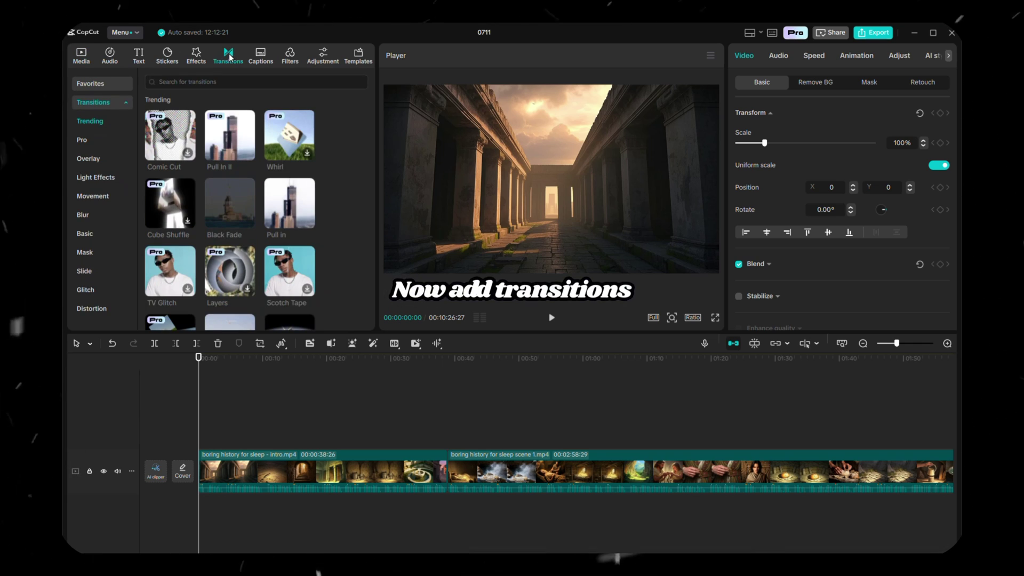
scroll(233, 257, down, 5)
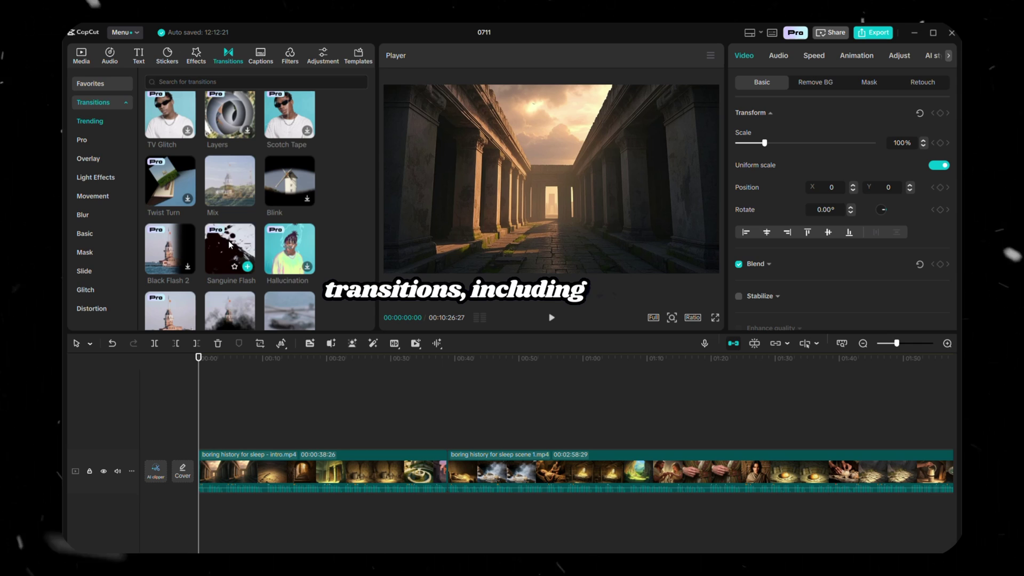
drag(255, 257, 446, 471)
click(578, 340)
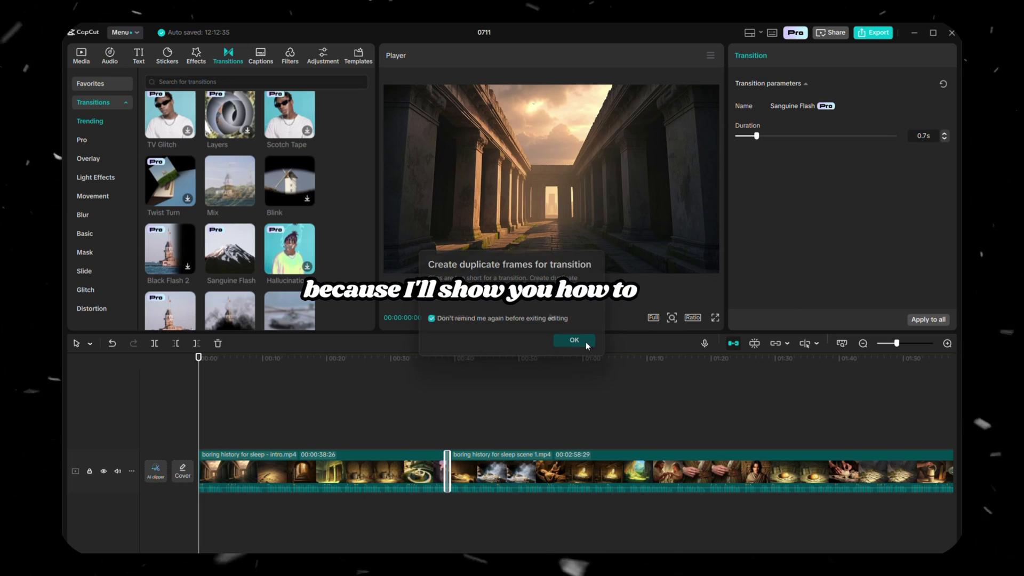
click(927, 320)
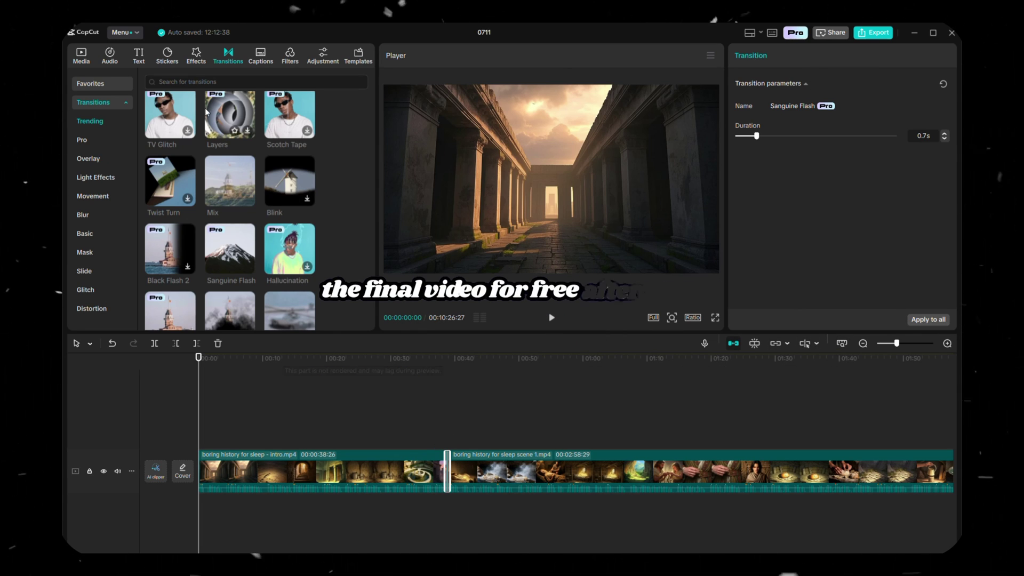
click(195, 58)
Find the Fire effect, stretch it to the video's end, then show the Audio library
click(198, 83)
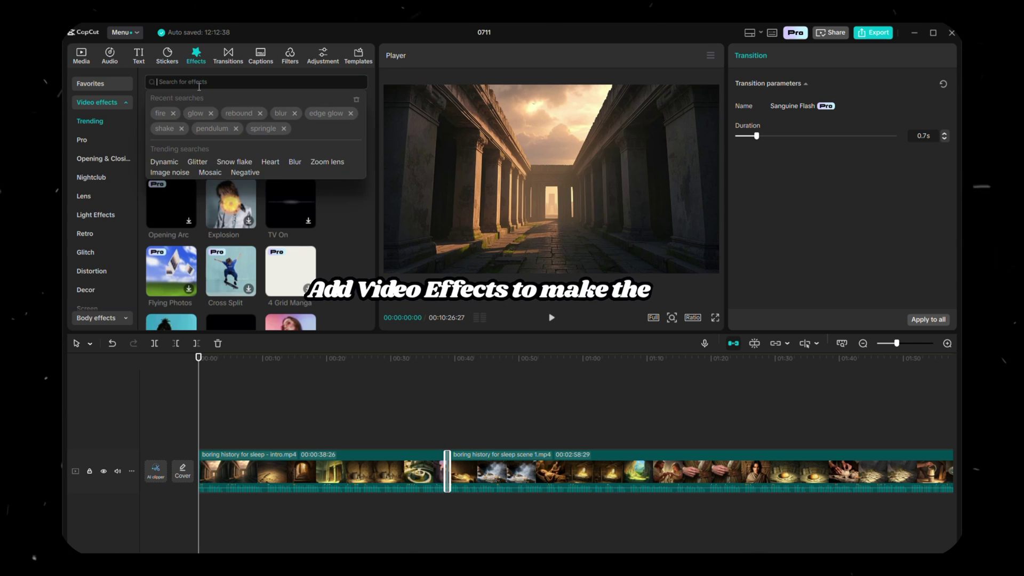
text(fire)
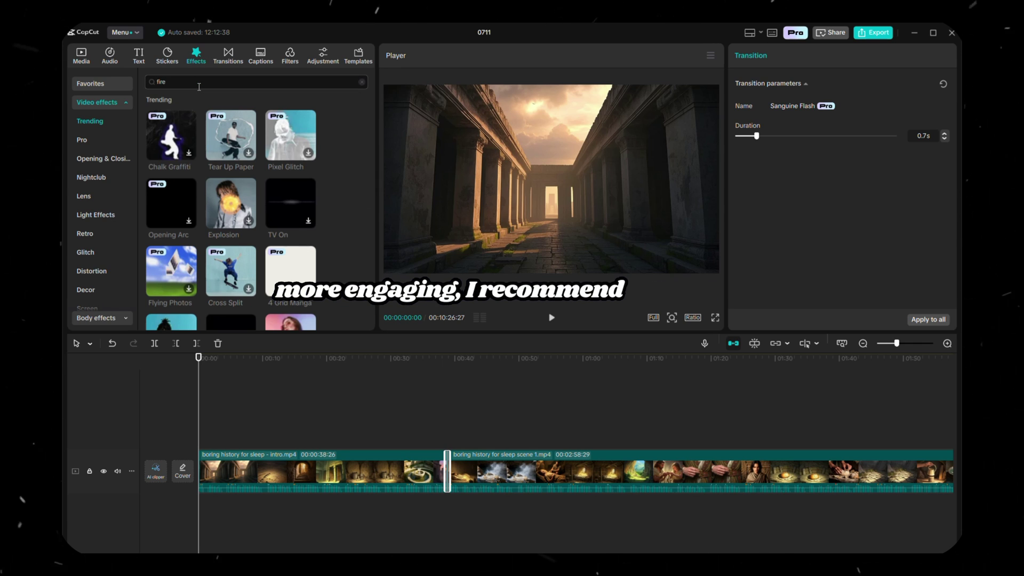
key(Return)
drag(200, 399, 205, 438)
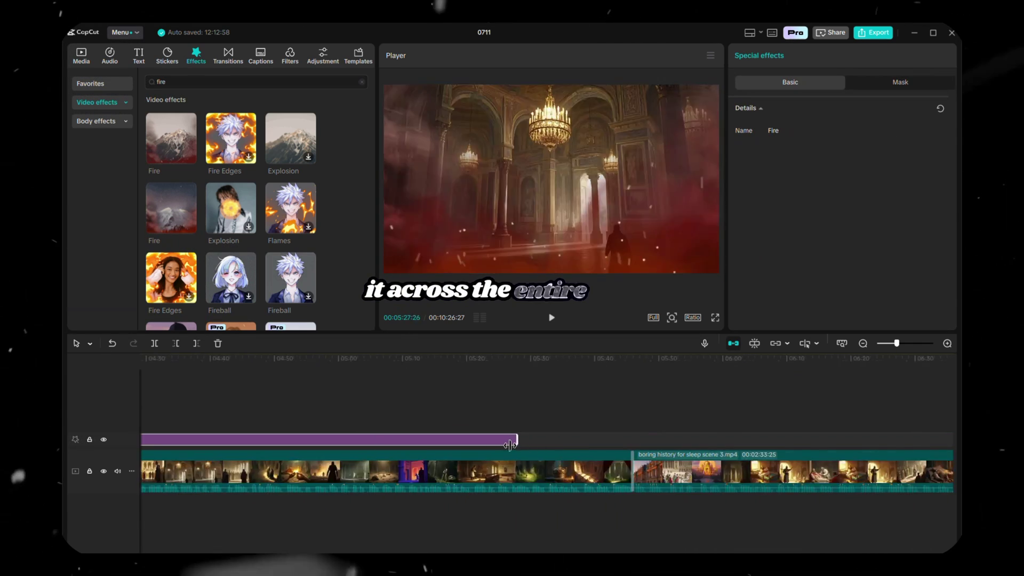
drag(514, 438, 705, 454)
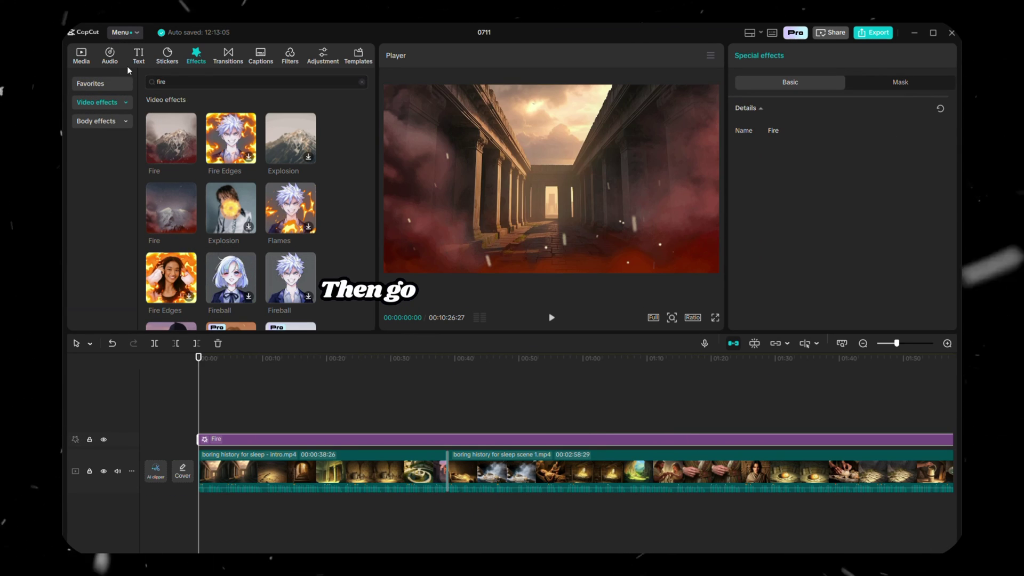
click(111, 56)
Add the 'Crackling and the sound of fire burning (long)' sound under the video, then try exporting
click(99, 140)
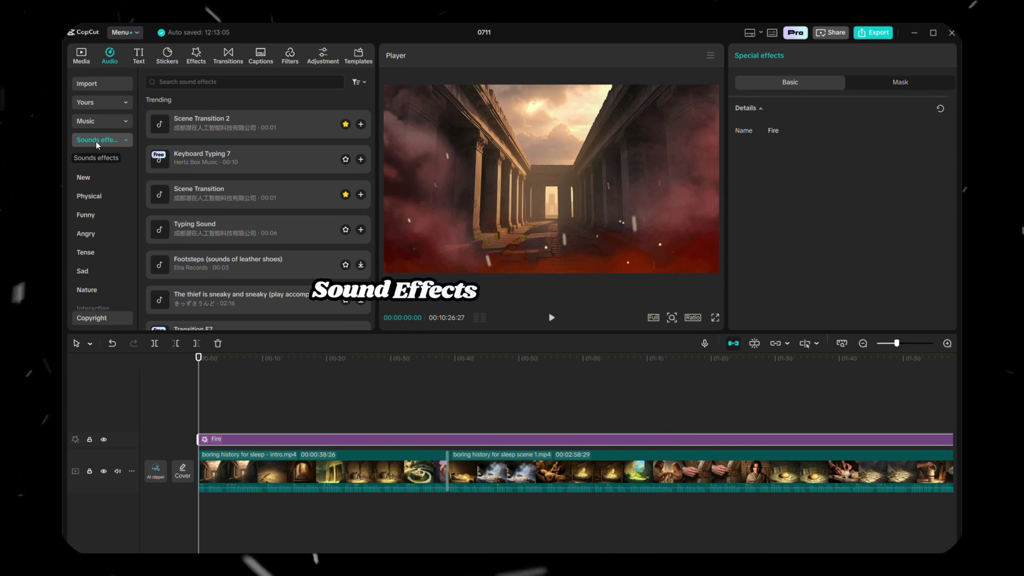
click(189, 81)
click(174, 113)
mouse_move(174, 115)
mouse_down()
mouse_move(209, 382)
mouse_move(188, 501)
mouse_up()
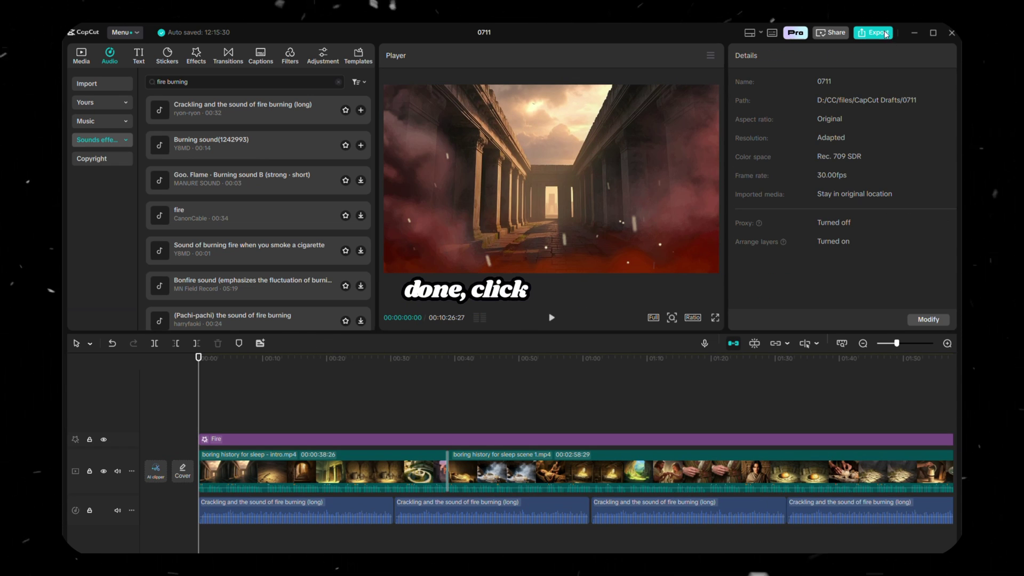
click(884, 33)
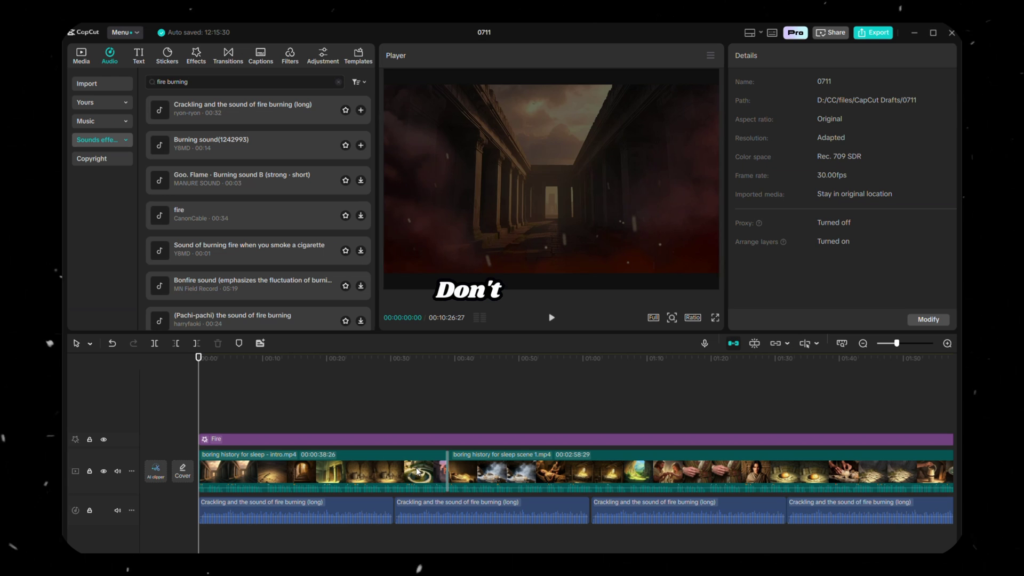
click(414, 464)
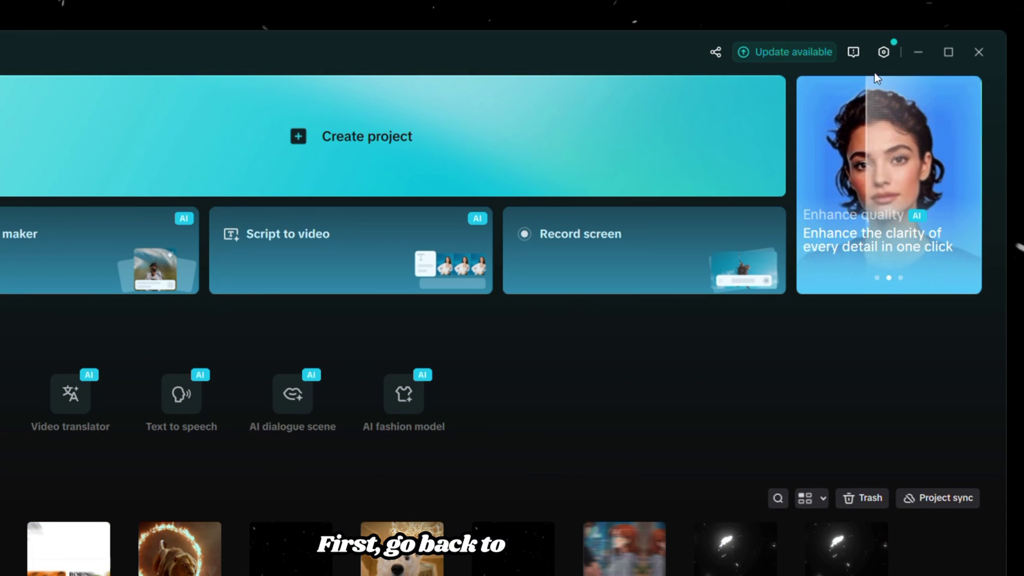
Set the Draft save-to folder in CapCut Settings to D:\CC\files
click(884, 51)
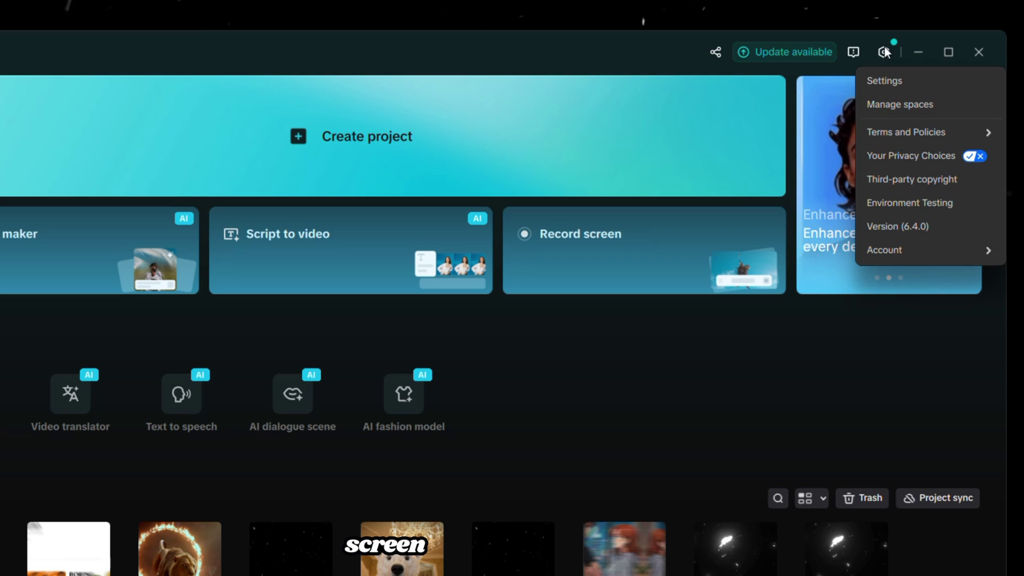
click(885, 83)
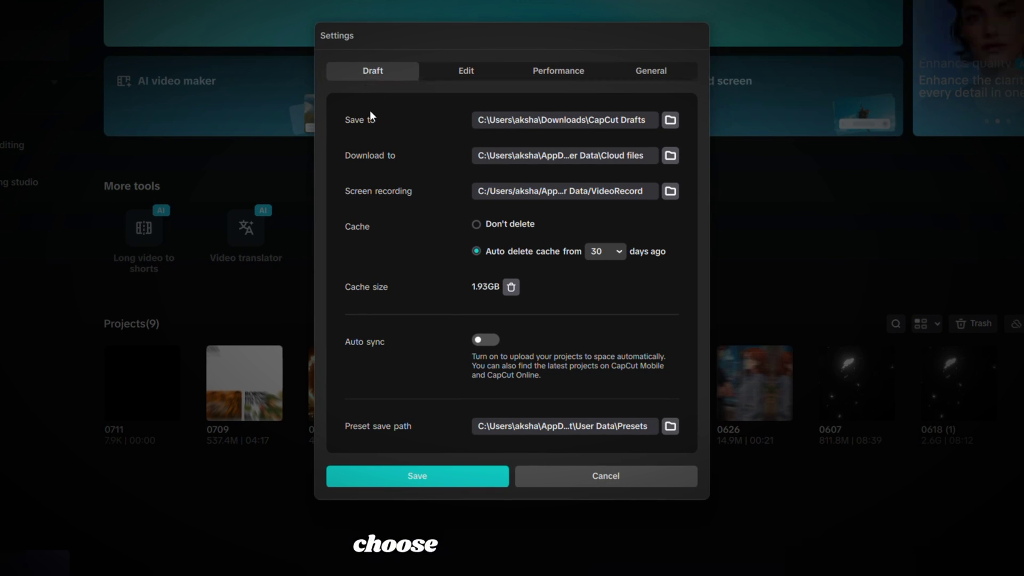
click(670, 121)
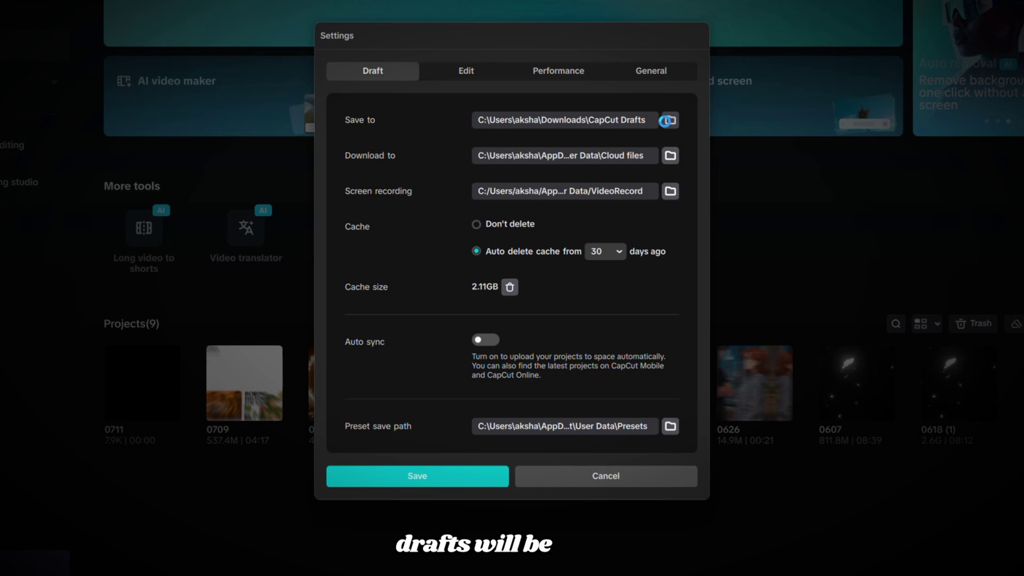
double_click(269, 140)
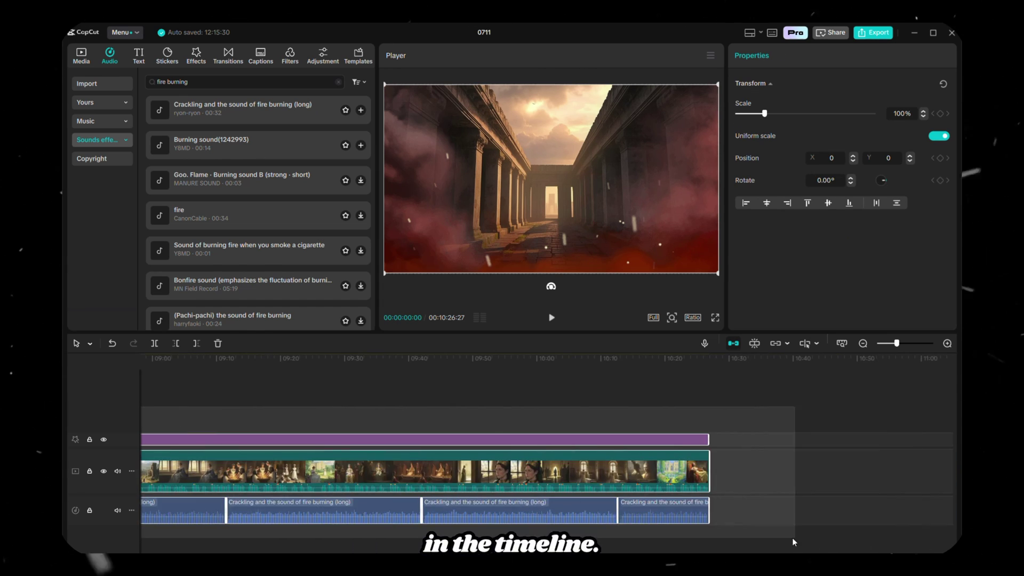
Combine the selected clips into Compound clip1 and pre-process that compound clip
right_click(566, 464)
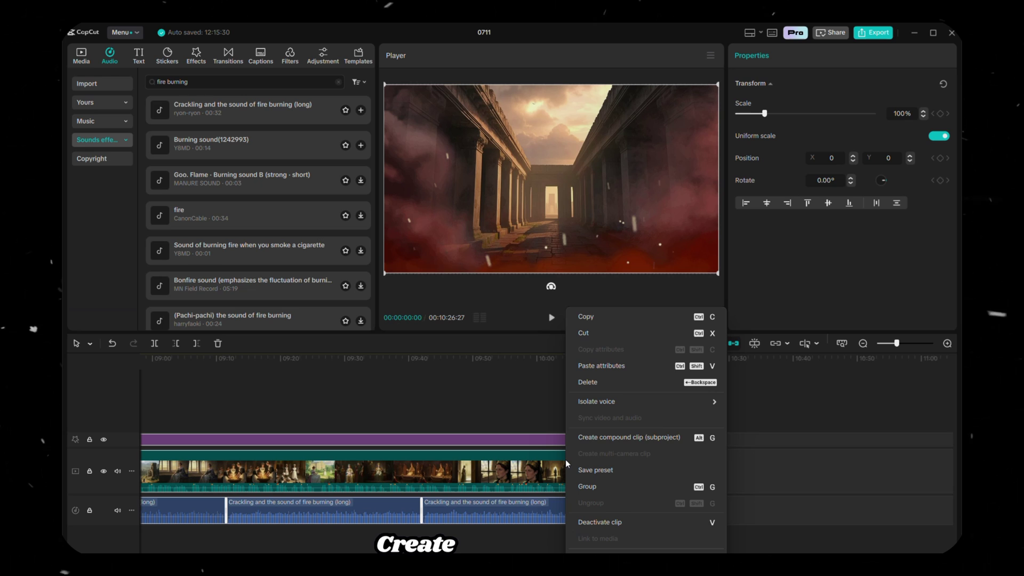
click(617, 438)
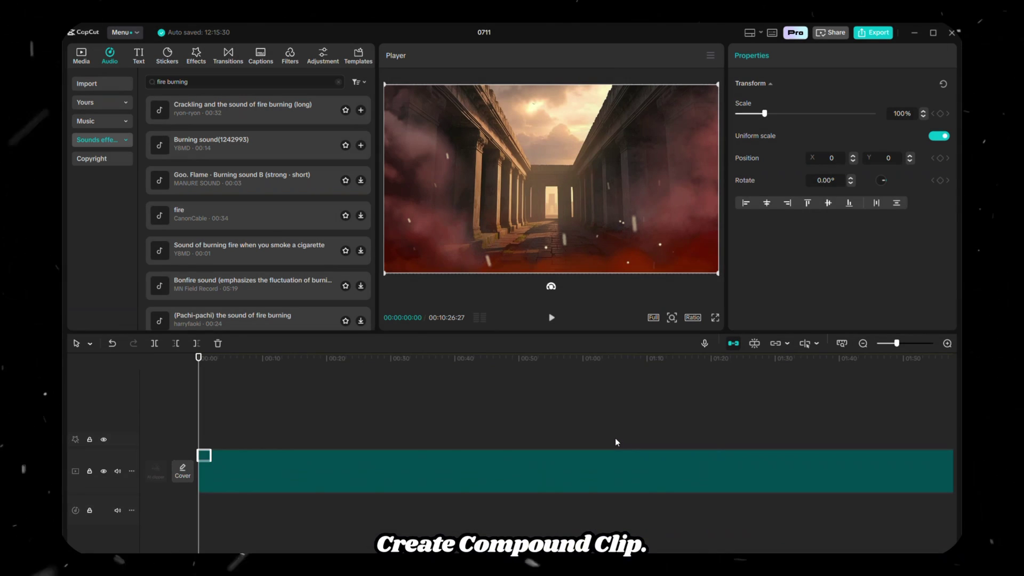
right_click(322, 469)
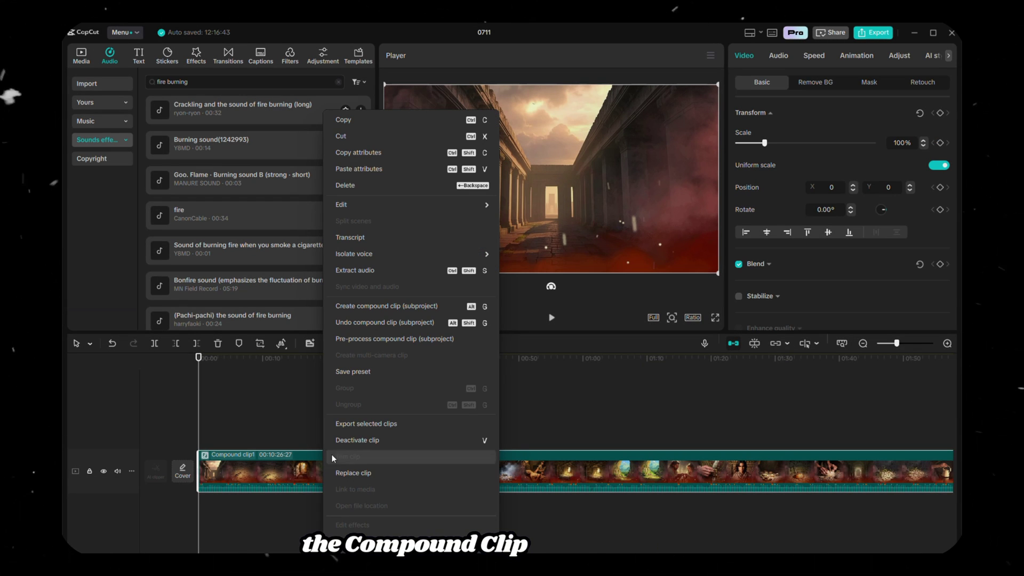
click(382, 339)
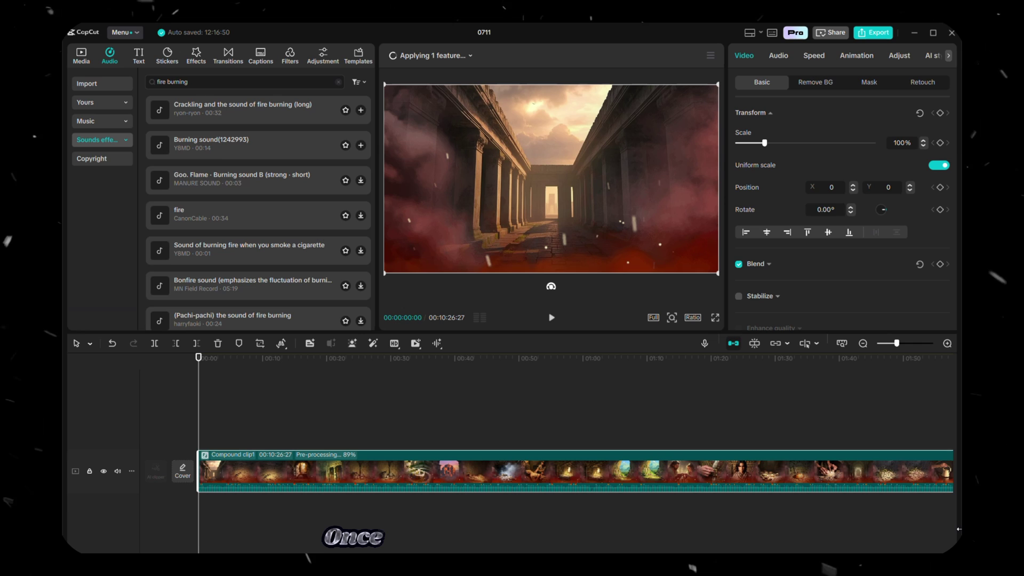
Browse to files > CapCut Drafts > 0711 > Resources > combination in File Explorer
key(alt+Tab)
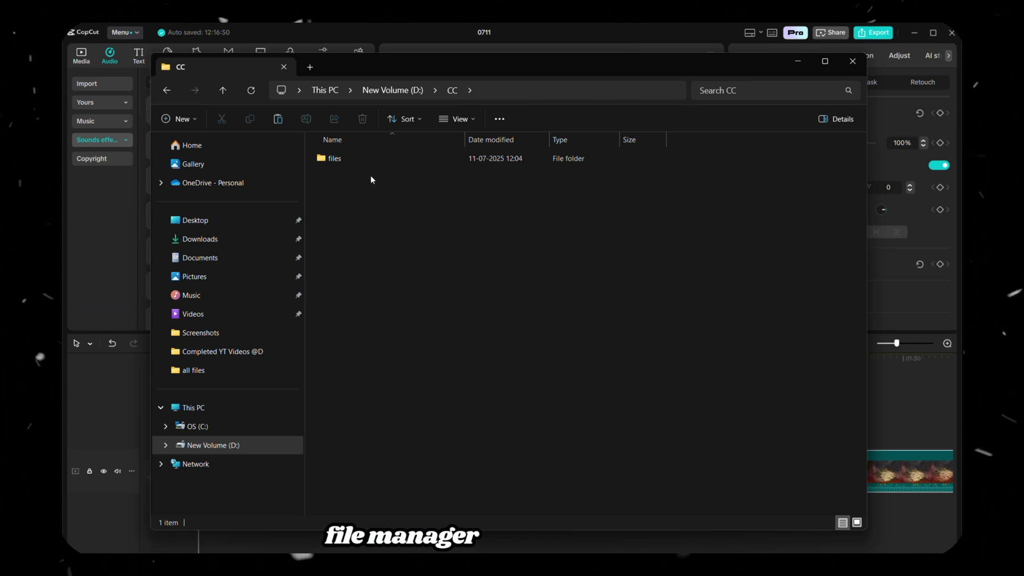
double_click(358, 162)
double_click(357, 162)
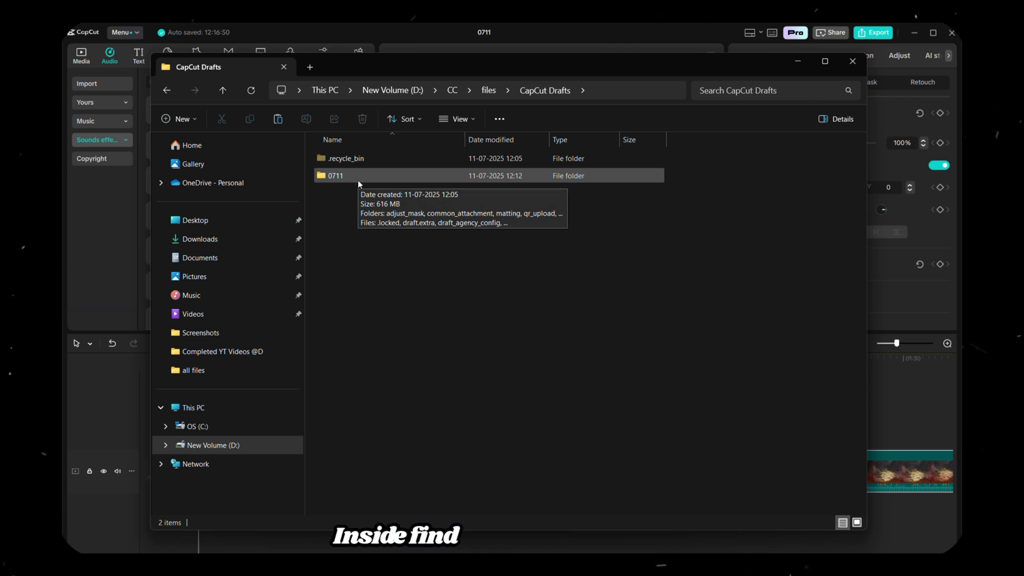
double_click(358, 180)
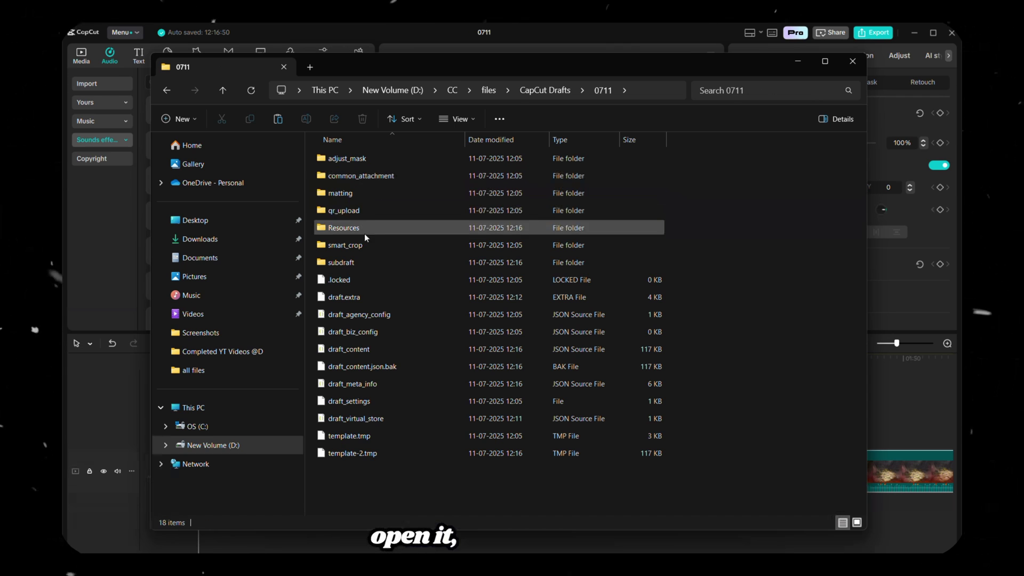
double_click(391, 228)
double_click(369, 178)
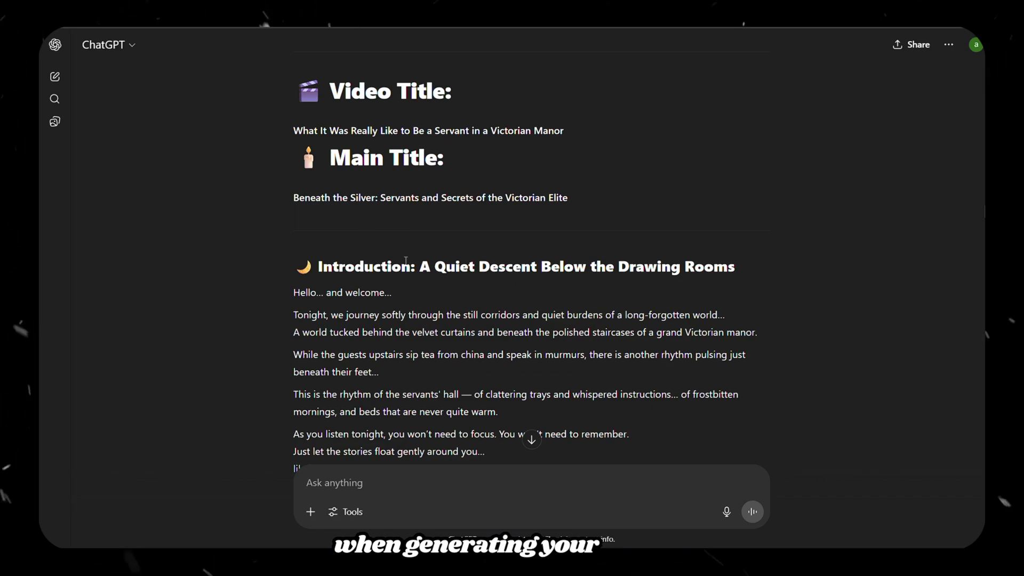
Select the video title in ChatGPT and the thumbnail prompt paragraph in the Google Doc
drag(230, 85, 345, 132)
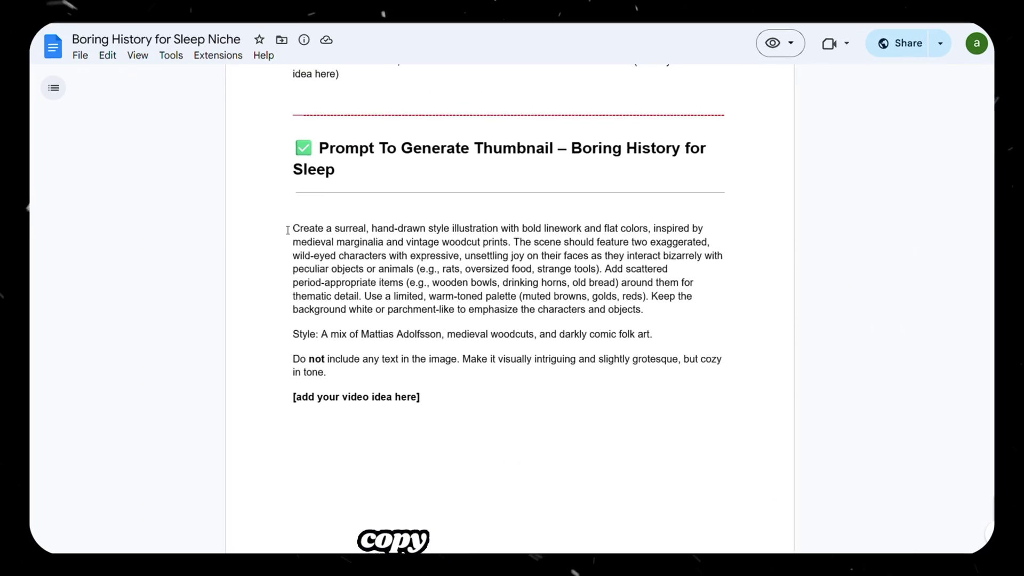
drag(287, 230, 423, 328)
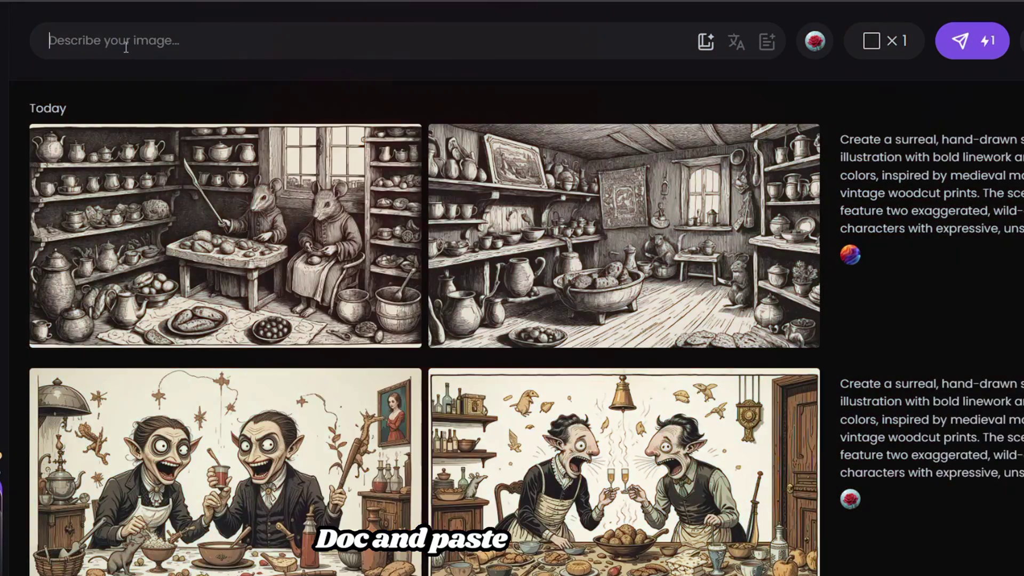
Combine the thumbnail prompt with the Victorian Manor outline in PicLumen and generate the images
text(Create a surreal, hand-drawn style illustration with bold linework and flat colors, inspired by medieval marginalia and vintage woodcut prints. The scene should feature two exaggerated, wild-eyed characters with expressive, unsettling joy on their faces as they interact bizarrely with peculiar objects or animals (e.g., rats, oversized food, strange tools). Add scattered period-appropriate items (e.g., wooden bowls, drinking horns, old bread) around them for thematic detail. Use a limited, warm-toned palette (muted browns, golds, reds). Keep the background white or parchment-like to emphasize the characters and objects. Style: A mix of Mattias Adolfsson, medieval woodcuts, and darkly comic folk art. Do not include any text in the image. Make it visually intriguing and slightly grotesque, but cozy in tone. [add your video idea here])
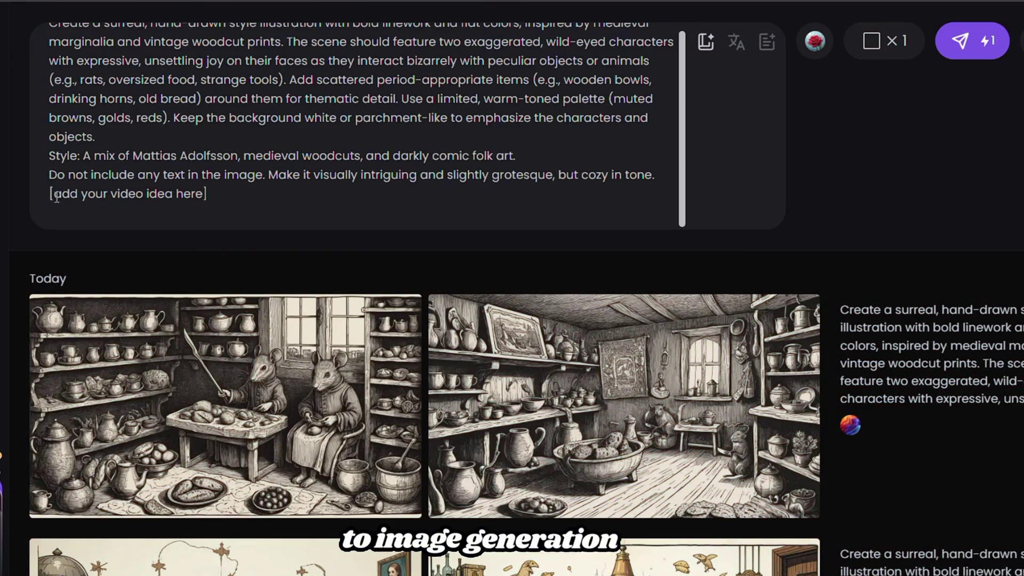
drag(293, 131, 760, 320)
key(ctrl+v)
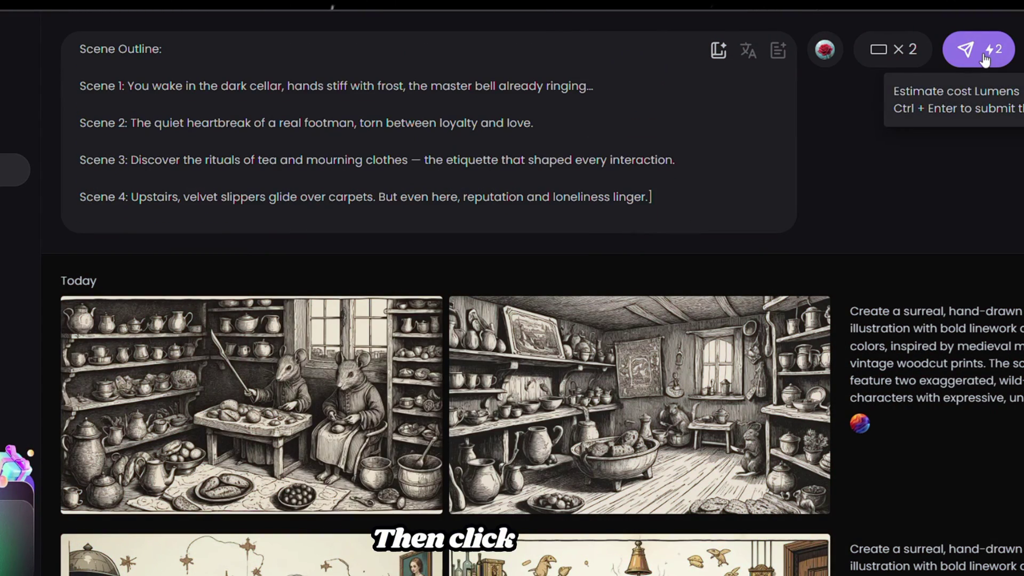
click(986, 60)
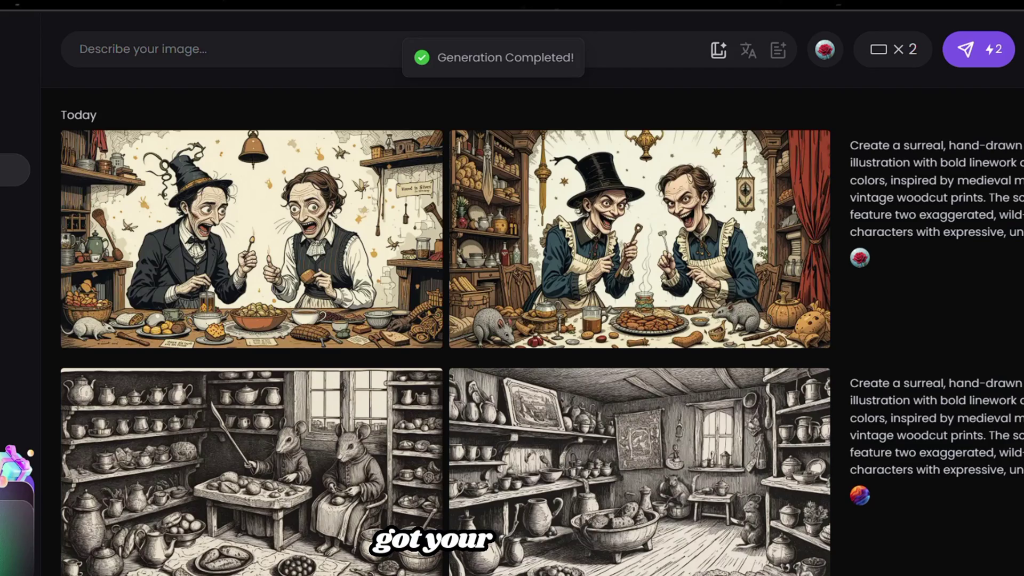
View the first generated thumbnail full size, then move on to the next one
click(416, 190)
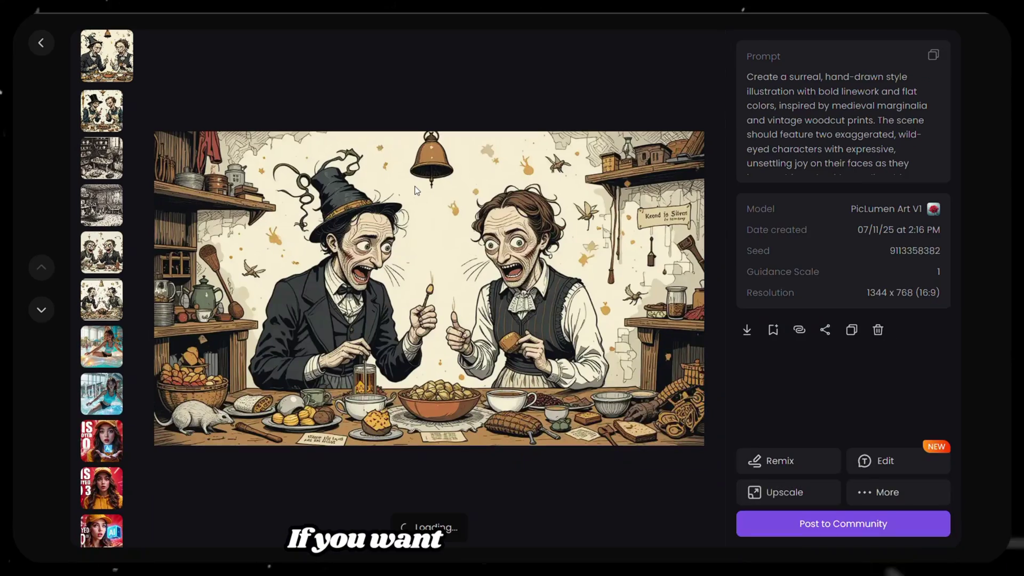
key(Down)
key(Down)
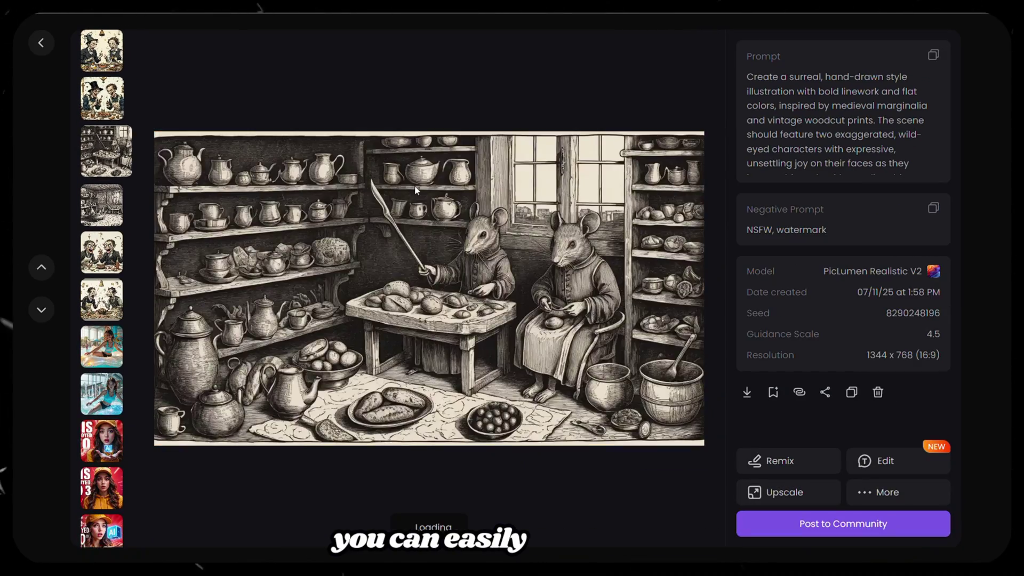